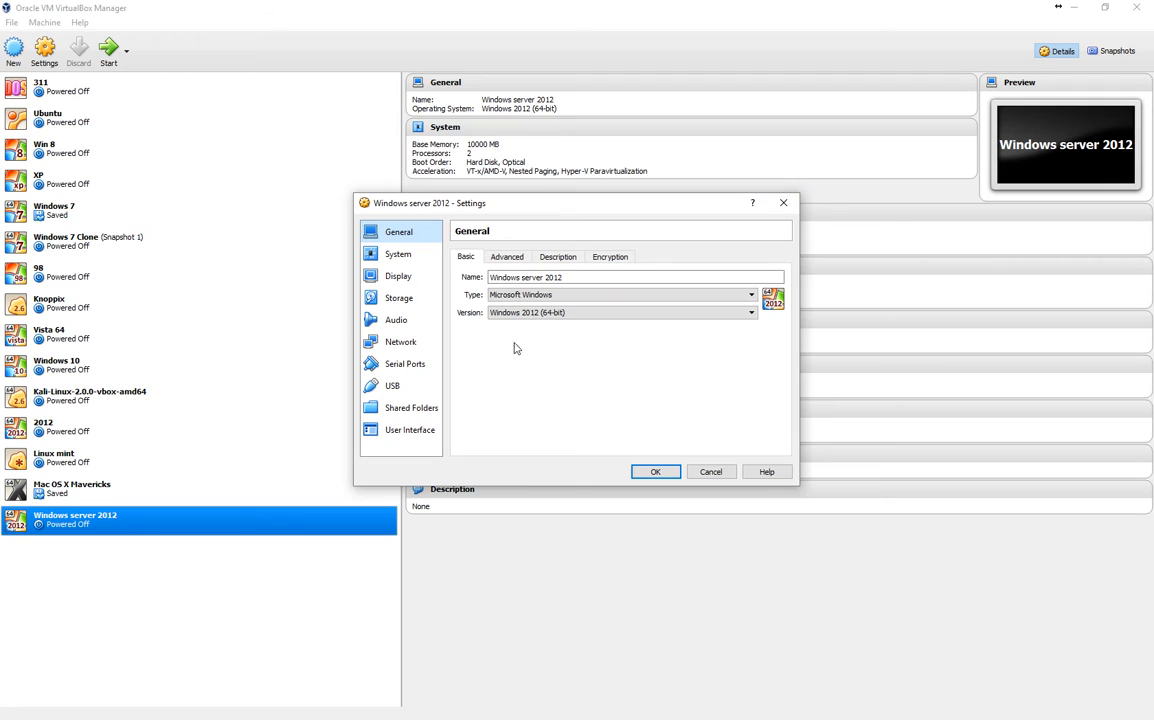
Step: Add a new 50 GB dynamically allocated VDI hard disk to the Windows server 2012 machine's SATA controller and save the settings
{"action": "left_click", "coordinate": [408, 307]}
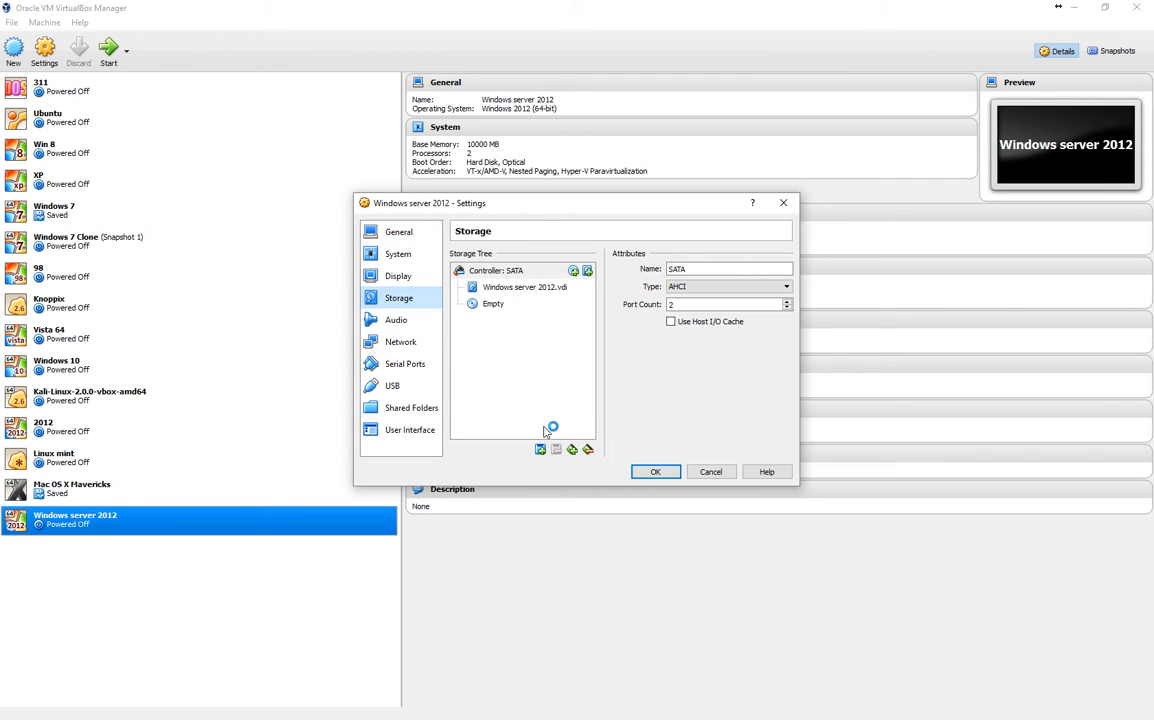
{"action": "left_click", "coordinate": [545, 453]}
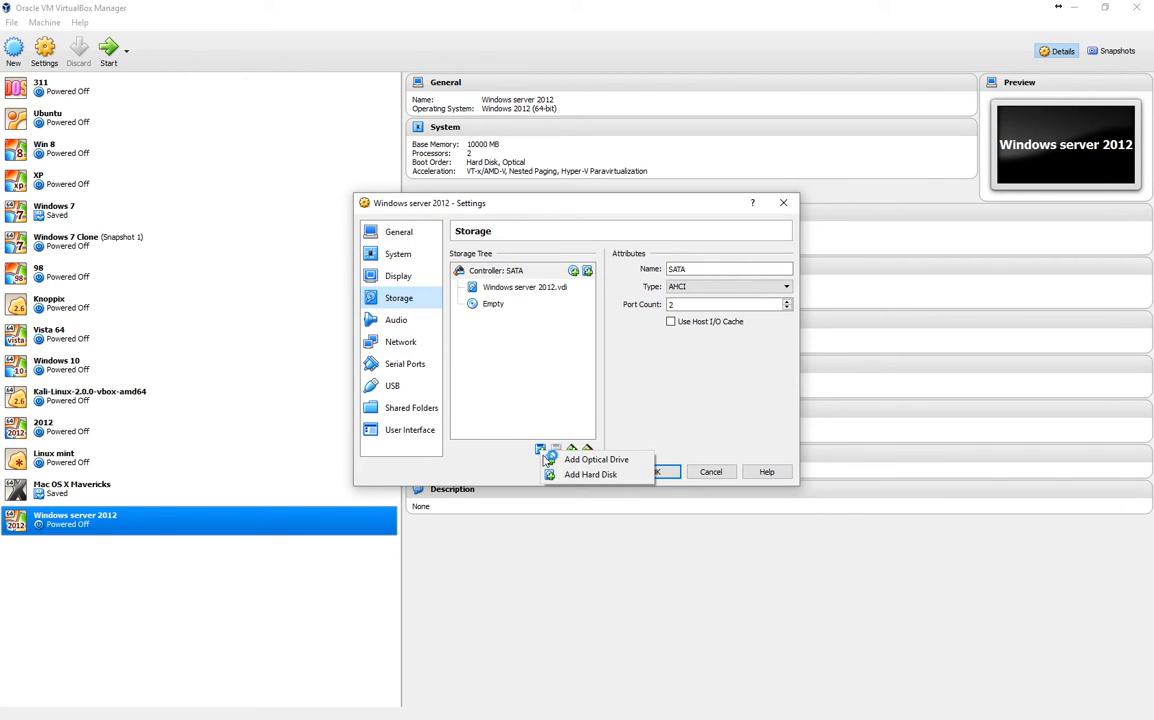
{"action": "left_click", "coordinate": [561, 477]}
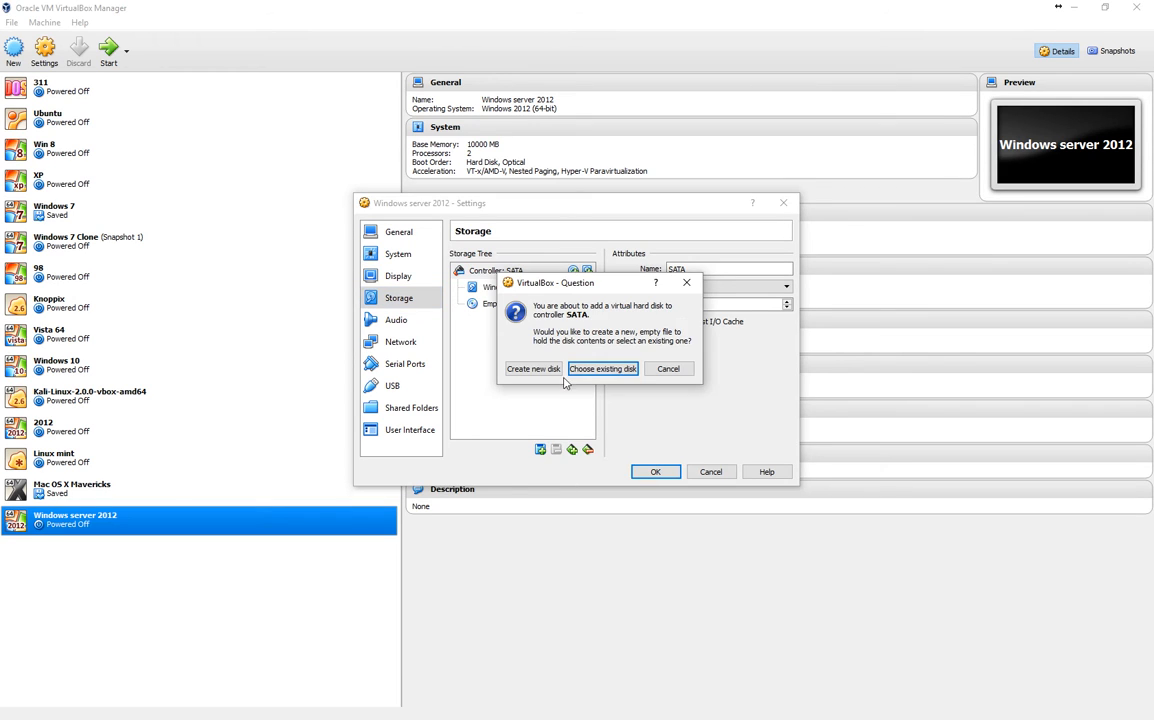
{"action": "left_click", "coordinate": [546, 370]}
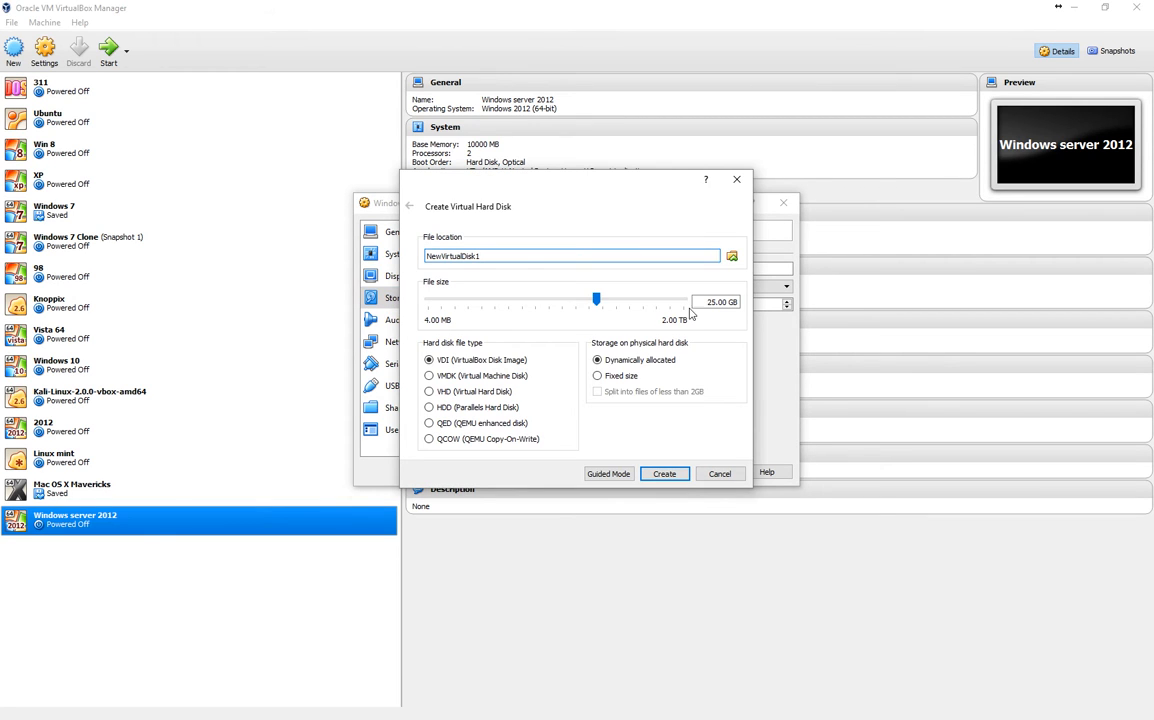
{"action": "left_click_drag", "start_coordinate": [713, 302], "coordinate": [682, 309]}
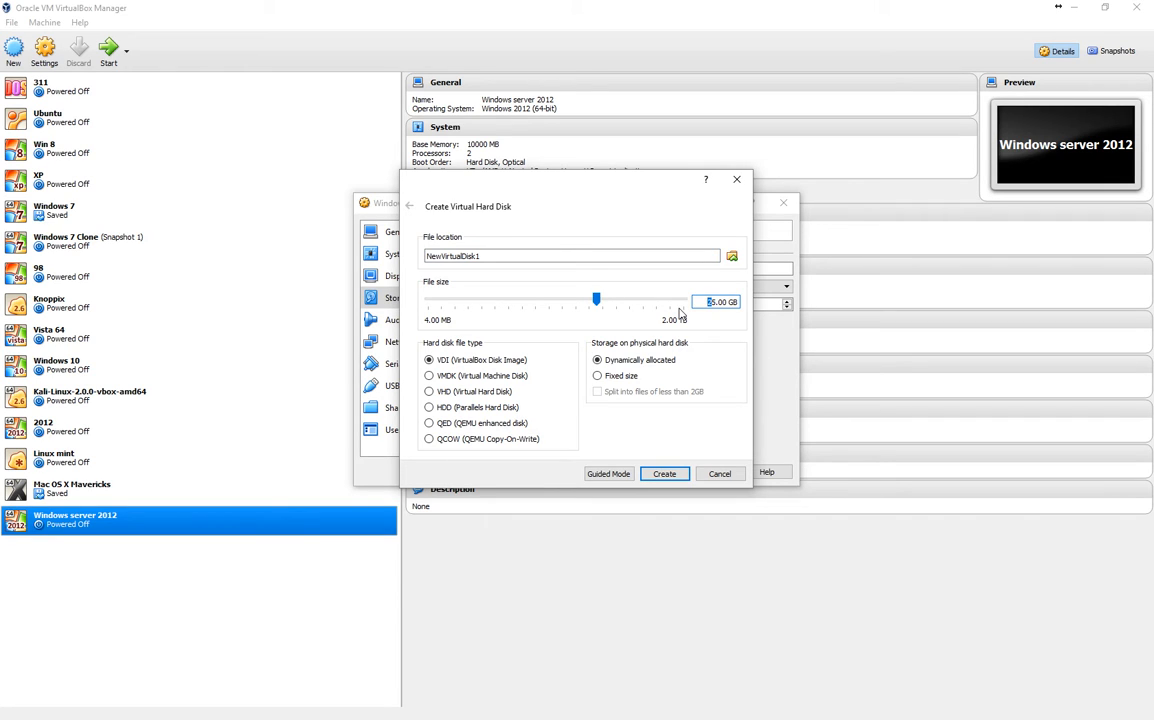
{"action": "type", "text": "50"}
{"action": "key", "text": "Delete"}
{"action": "left_click", "coordinate": [663, 474]}
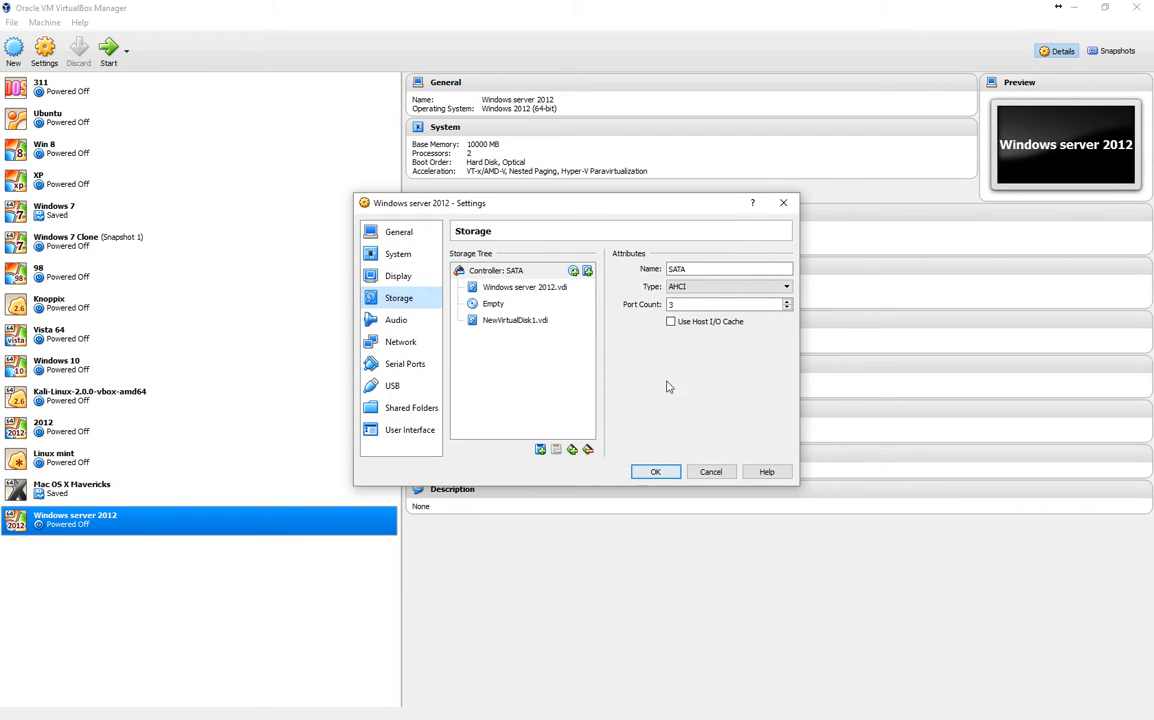
{"action": "left_click", "coordinate": [656, 472]}
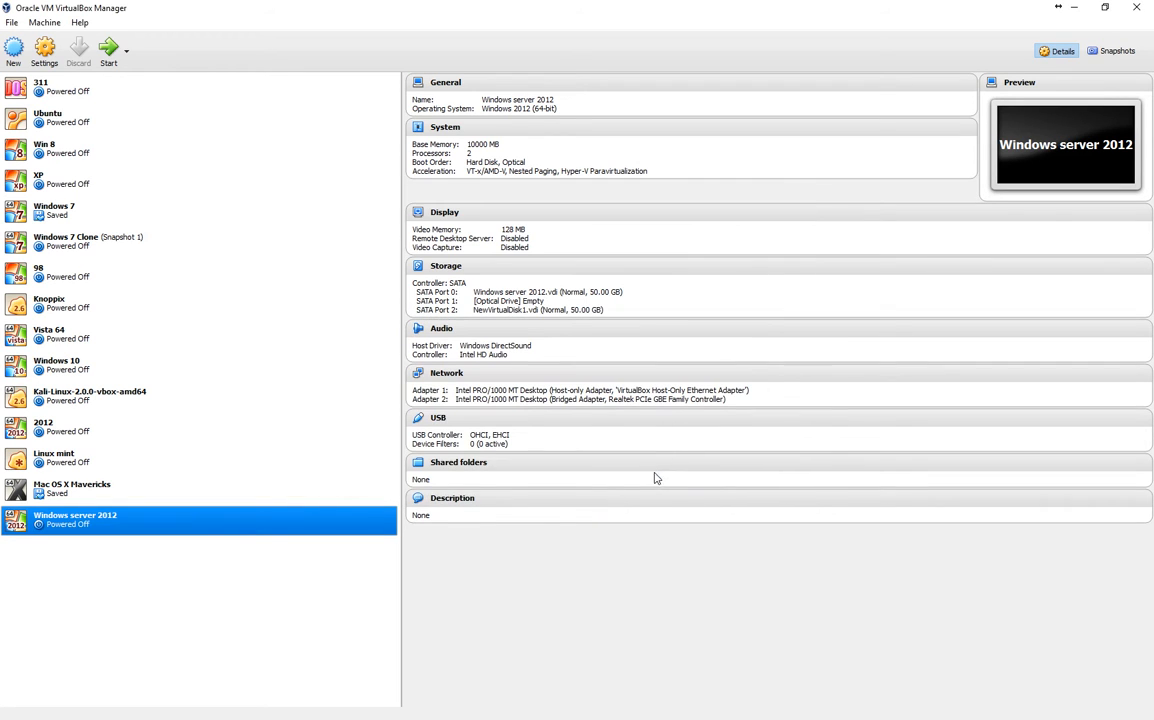
Step: Start the Windows server 2012 virtual machine and sign in to the administrator account with its password
{"action": "double_click", "coordinate": [200, 527]}
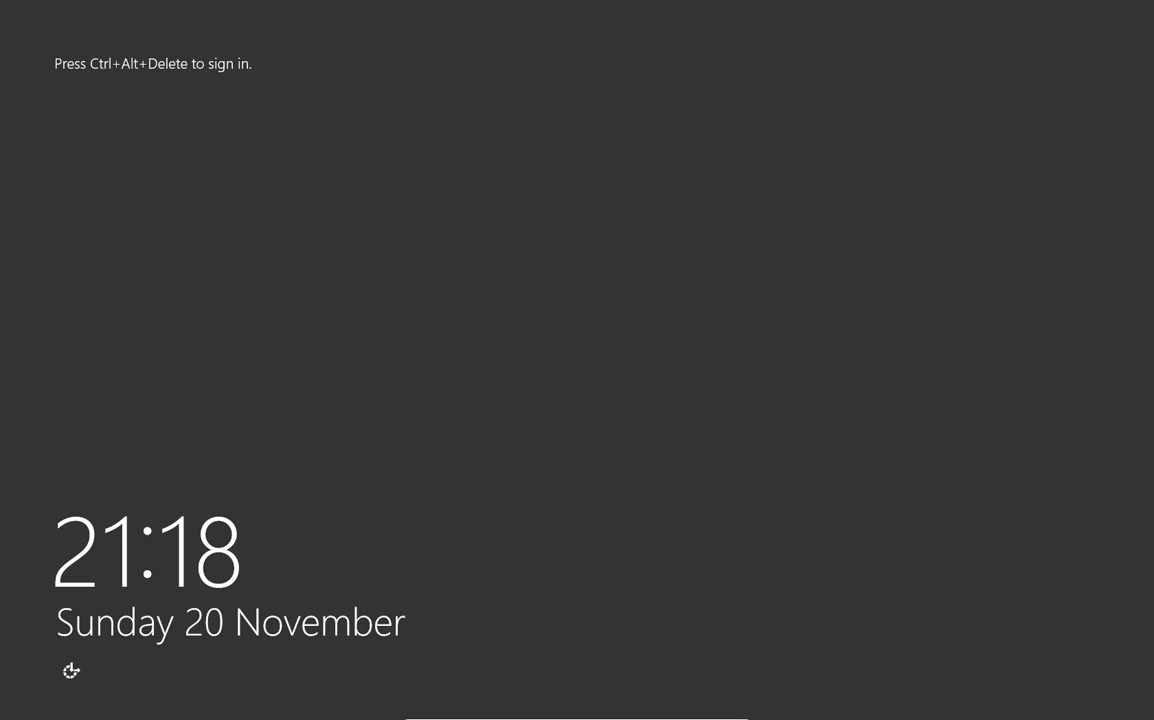
{"action": "key", "text": "ctrl+alt+Delete"}
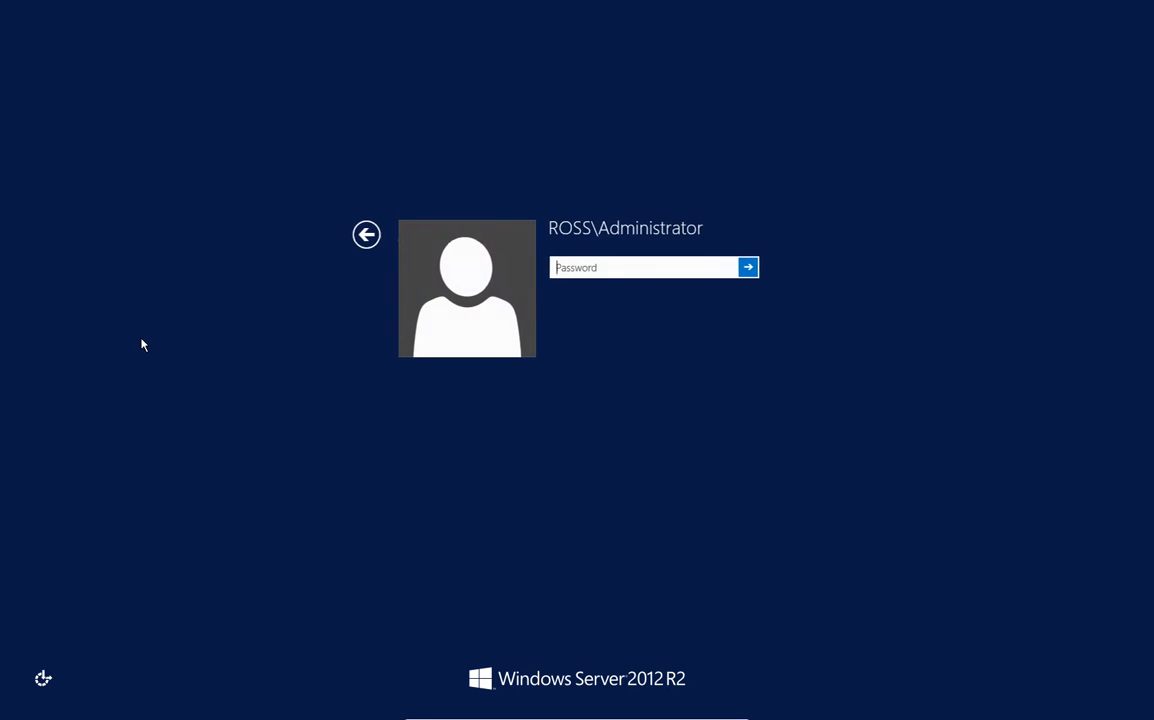
{"action": "type", "text": "••••••••"}
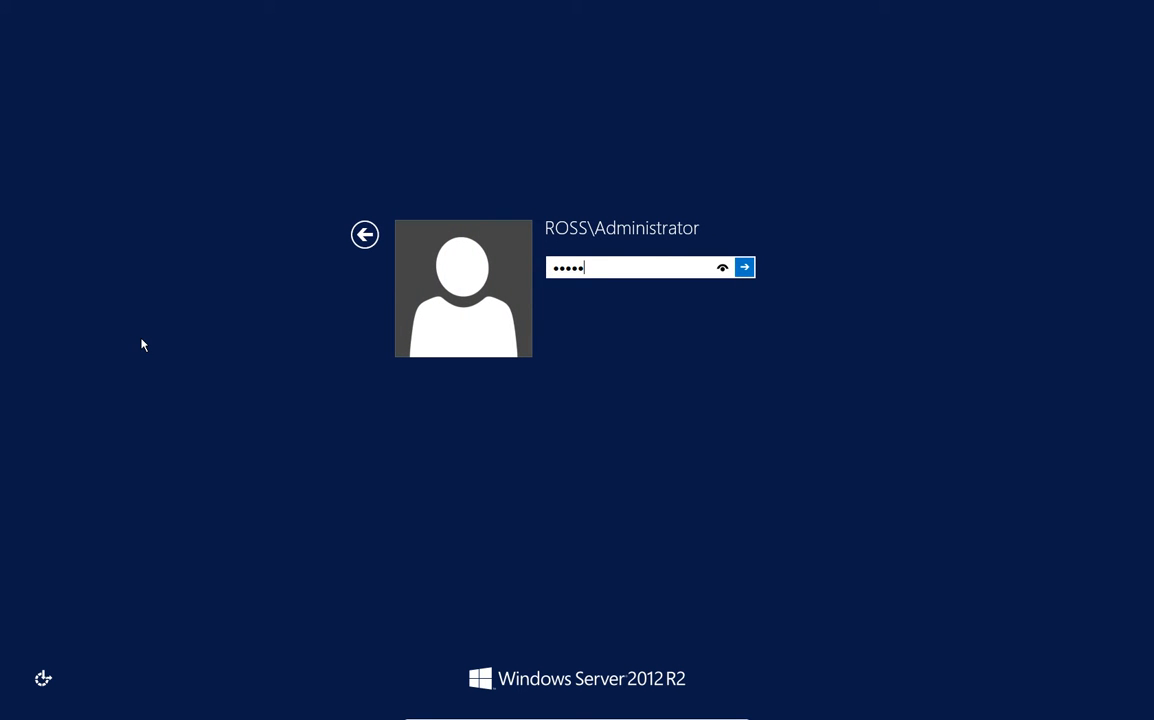
{"action": "key", "text": "Return"}
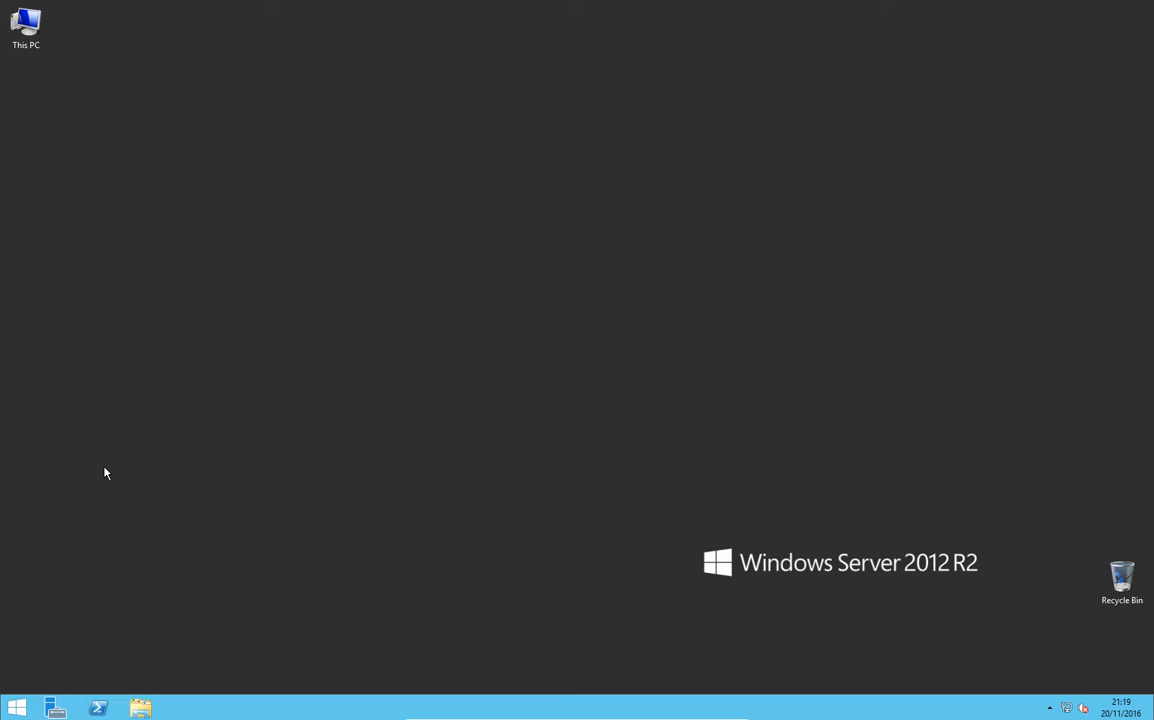
Step: Open Disk Management in the Computer Management administrative tool and initialize Disk 1 with the MBR partition style
{"action": "left_click", "coordinate": [16, 708]}
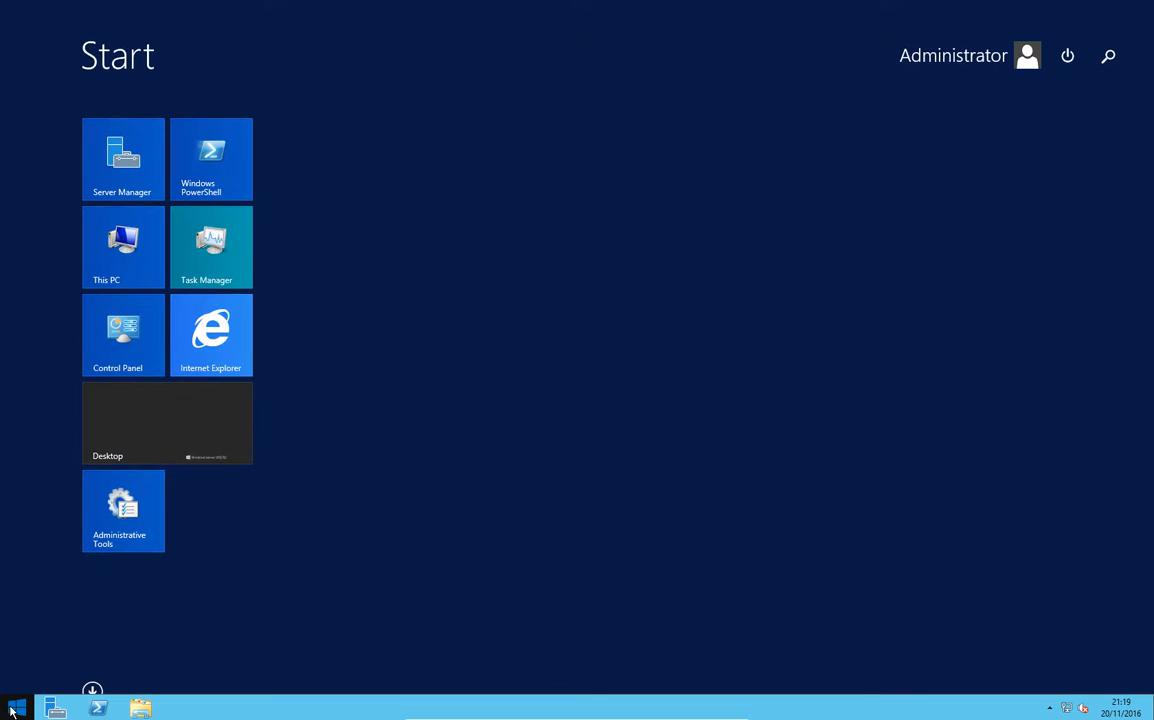
{"action": "left_click", "coordinate": [140, 514]}
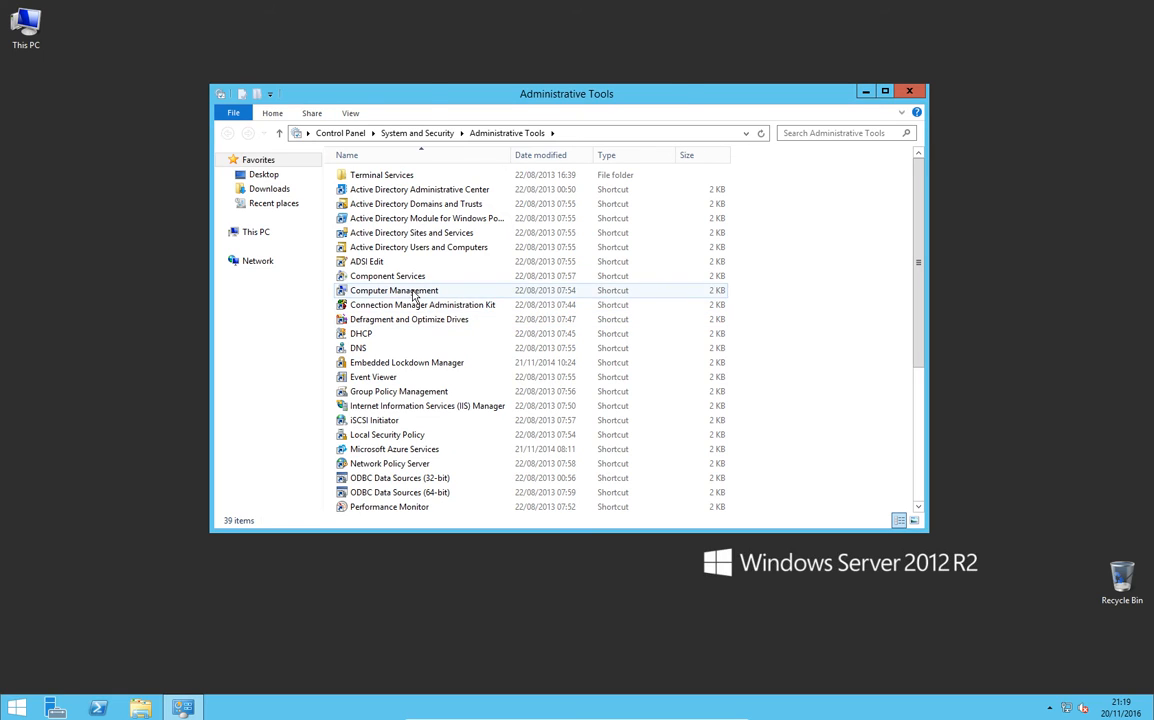
{"action": "left_click", "coordinate": [413, 291]}
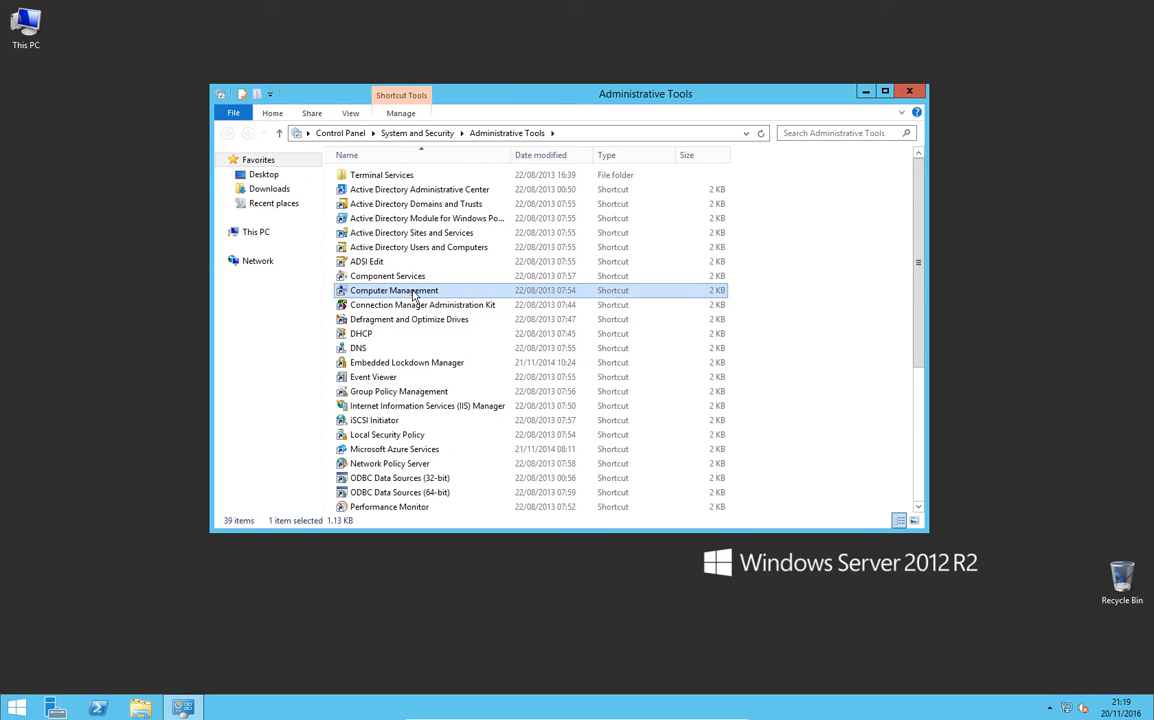
{"action": "double_click", "coordinate": [413, 291]}
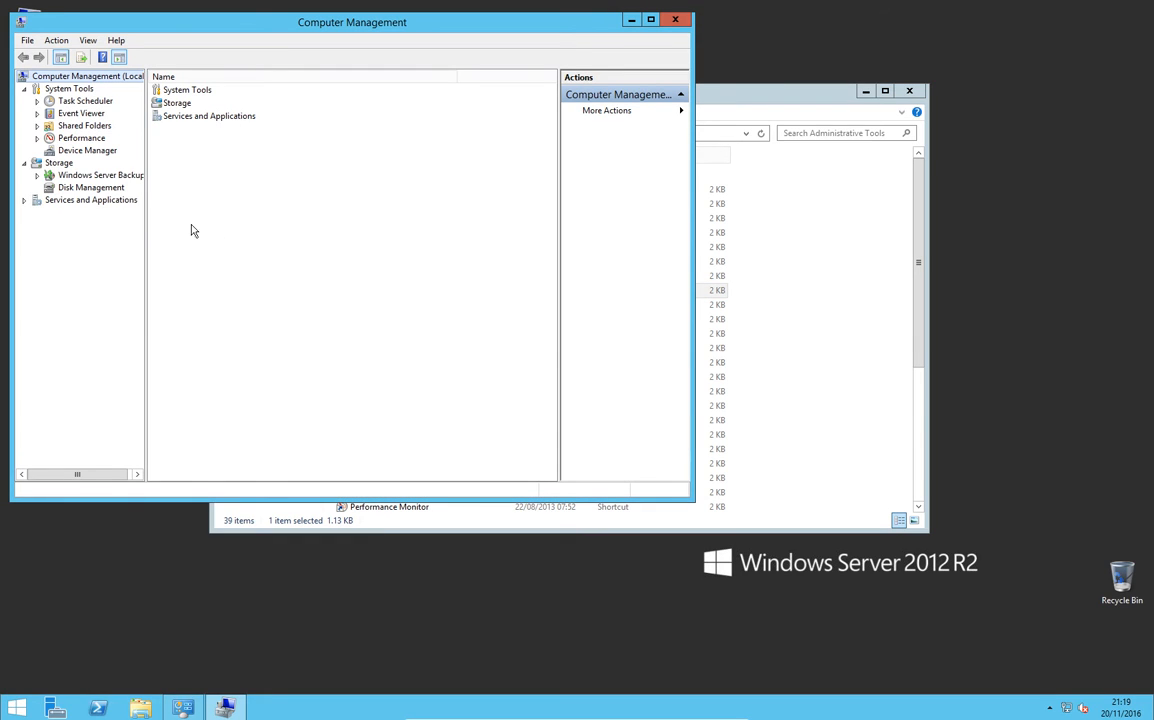
{"action": "left_click", "coordinate": [110, 187]}
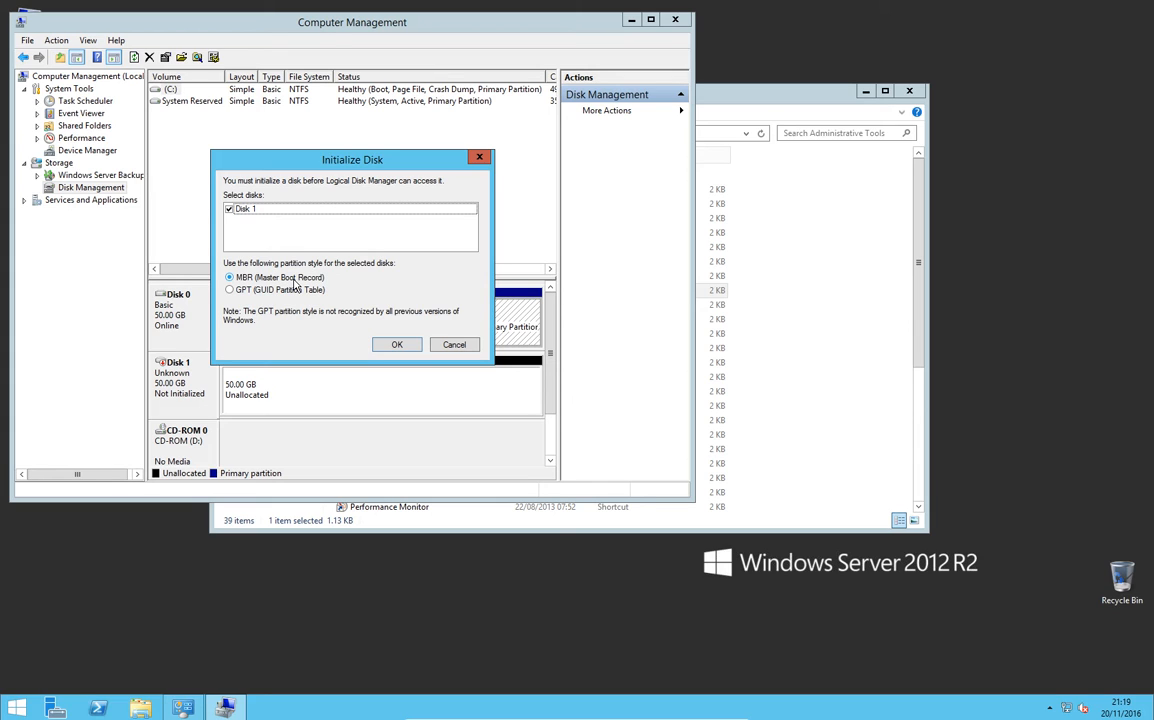
{"action": "left_click", "coordinate": [383, 344]}
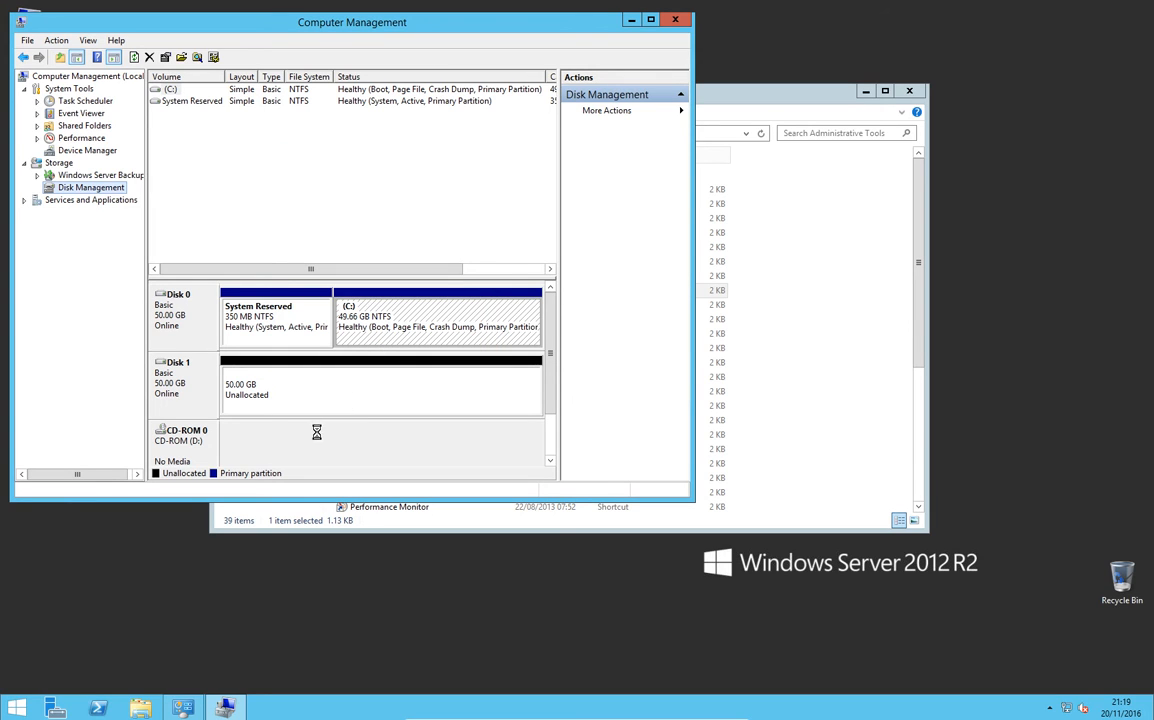
Step: Create a 51197 MB simple volume on Disk 1 with drive letter E, quick-formatted as NTFS and labelled New Volume
{"action": "right_click", "coordinate": [285, 392]}
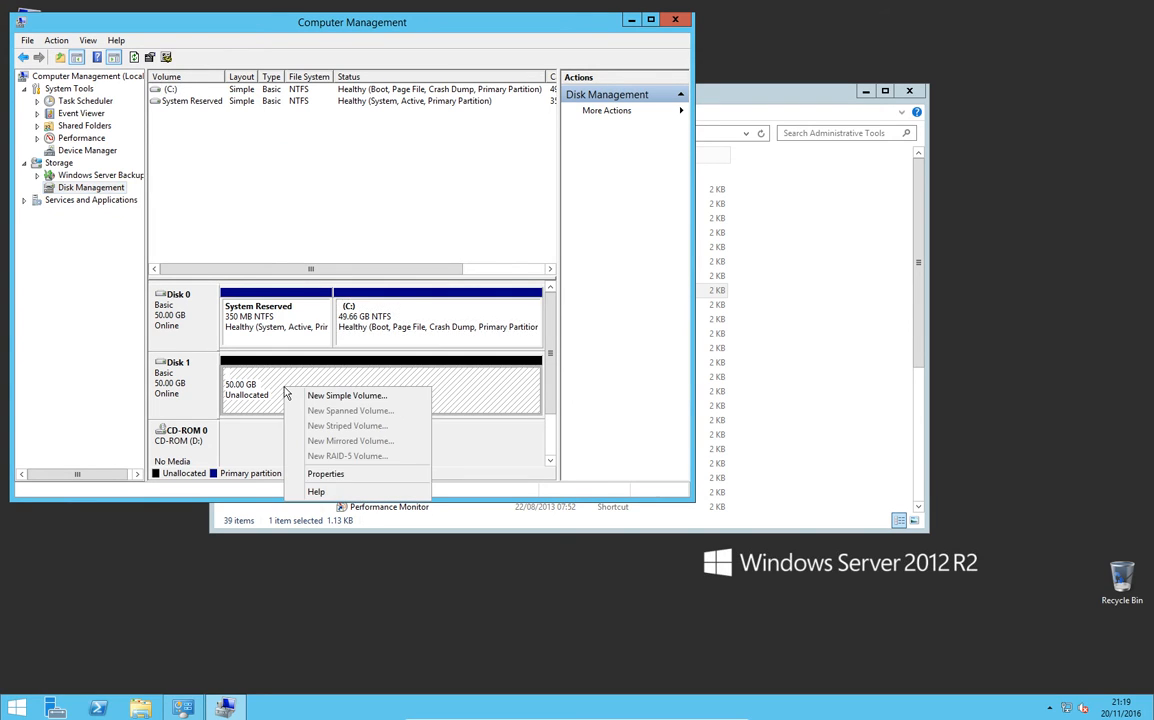
{"action": "left_click", "coordinate": [300, 396]}
{"action": "left_click", "coordinate": [412, 337]}
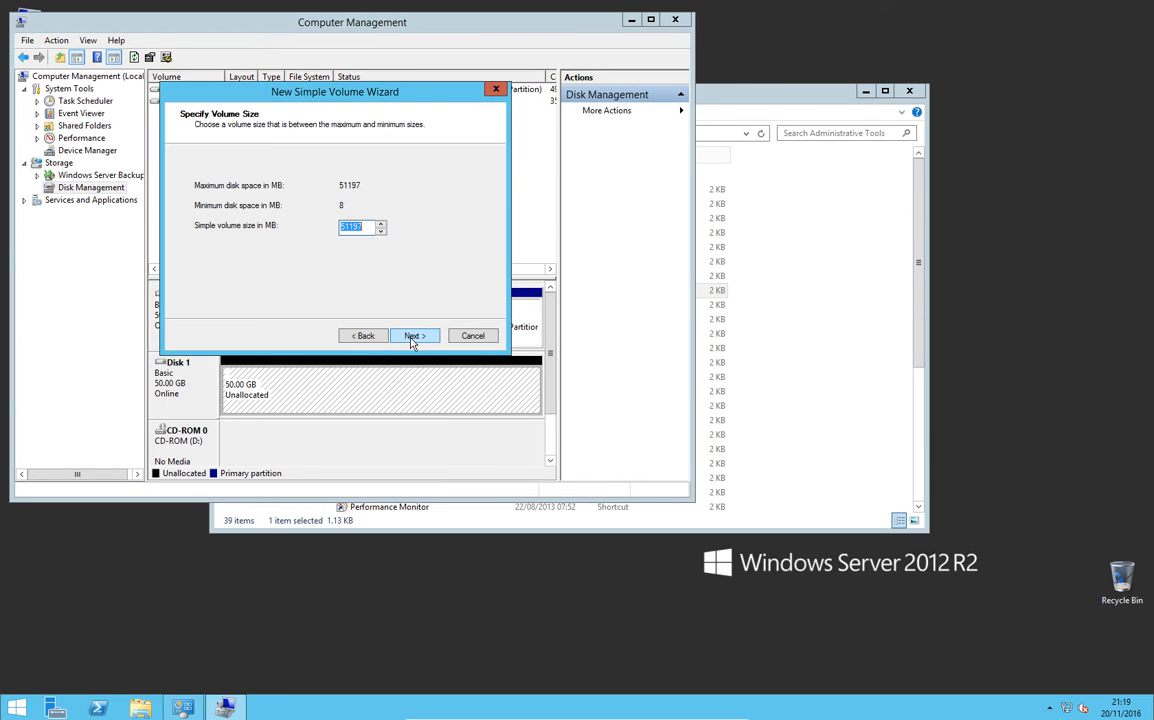
{"action": "left_click", "coordinate": [413, 336]}
{"action": "left_click", "coordinate": [413, 336]}
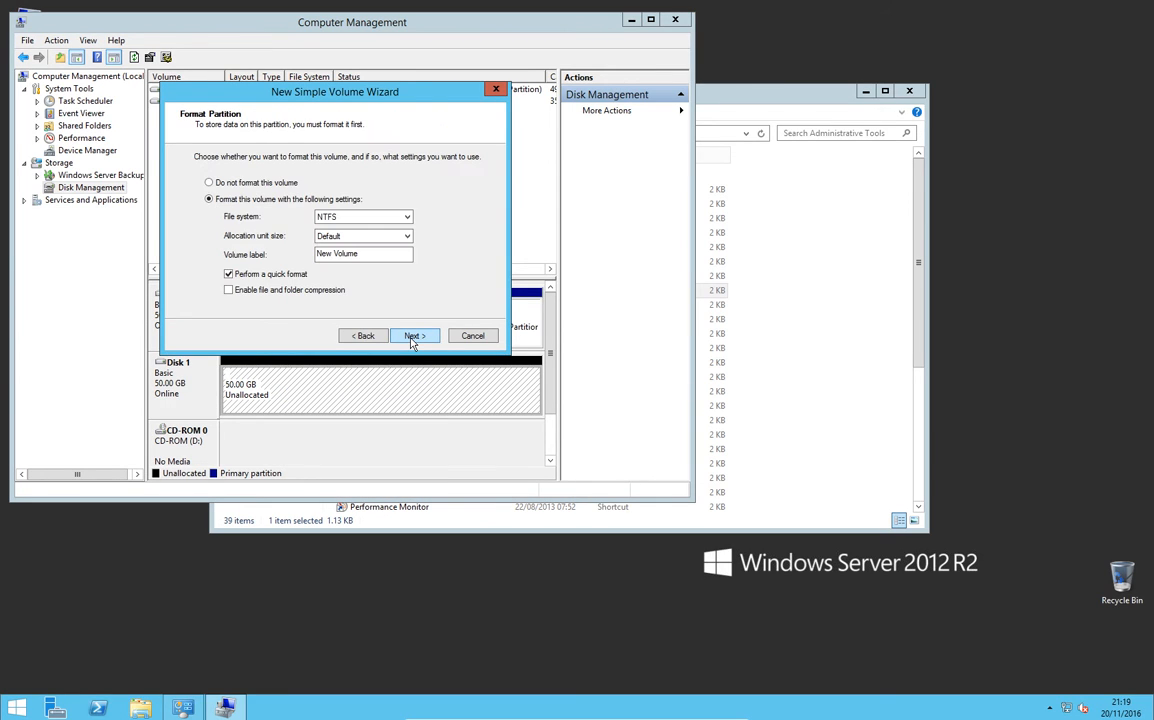
{"action": "left_click", "coordinate": [412, 337]}
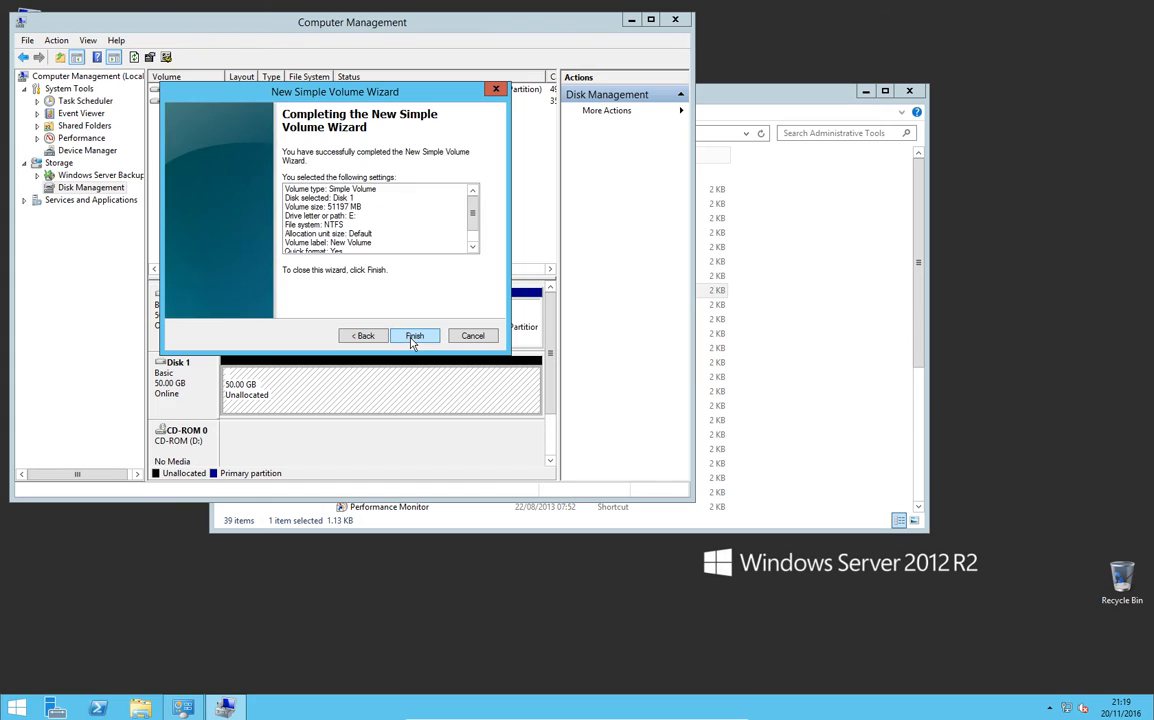
{"action": "left_click", "coordinate": [413, 337]}
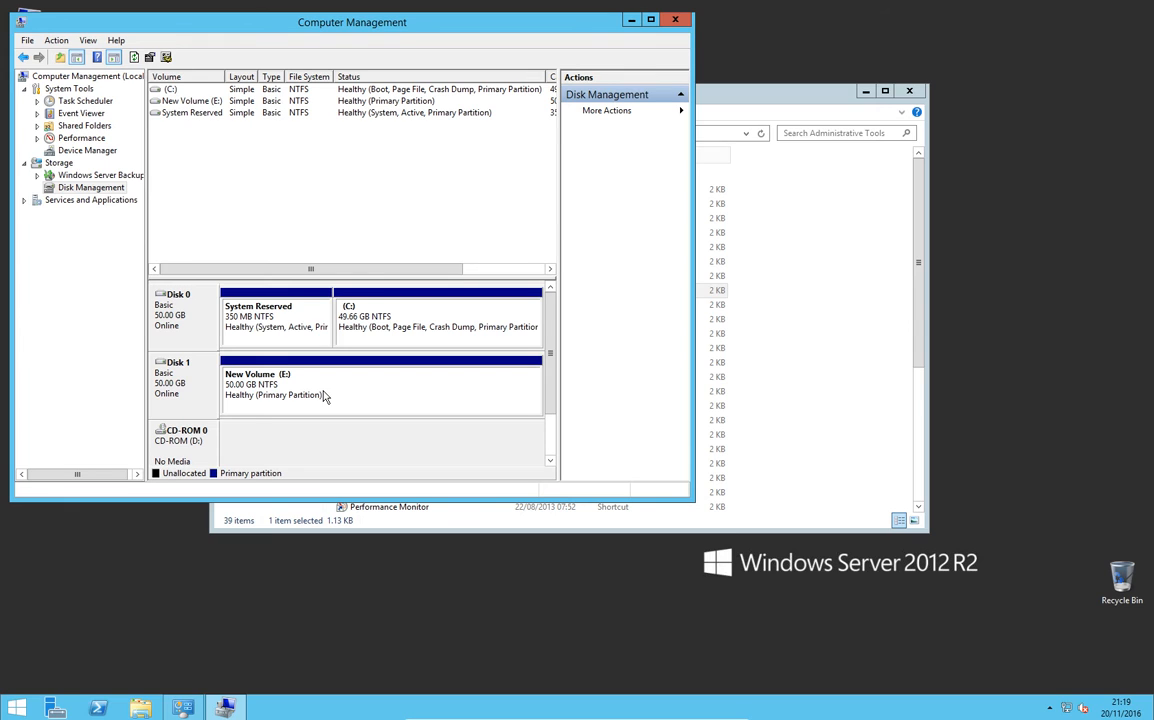
Step: Change the drive letter of CD-ROM 0 to Z and accept the drive letter warning
{"action": "right_click", "coordinate": [190, 455]}
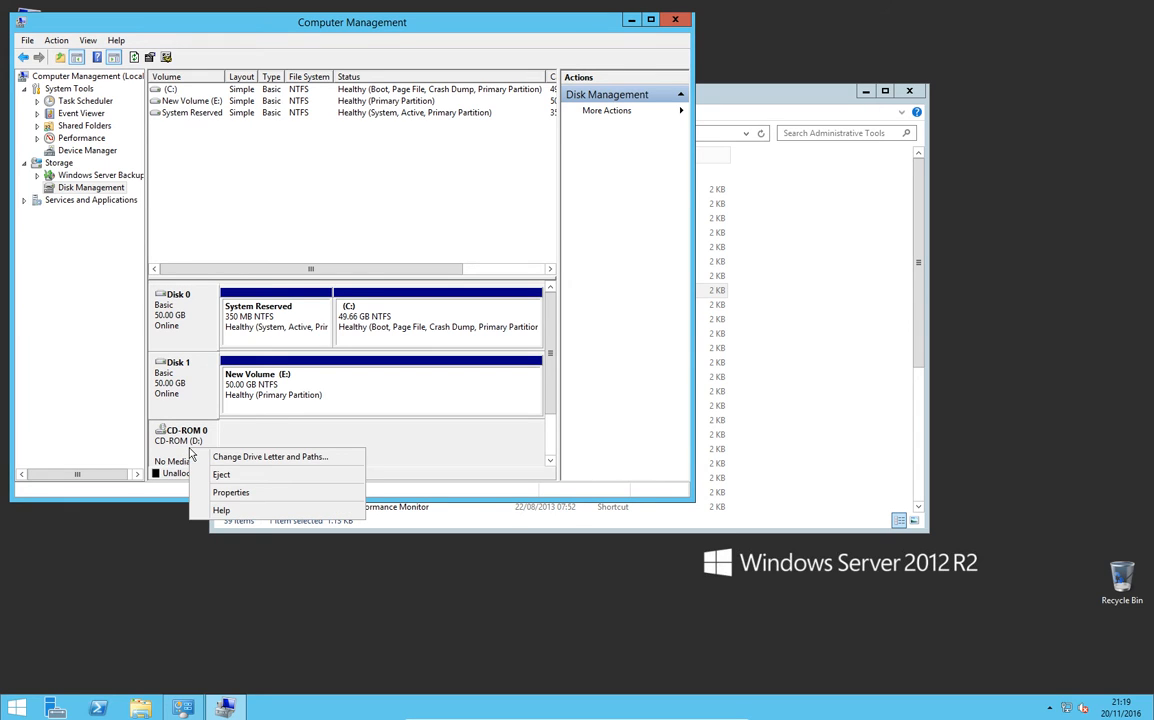
{"action": "left_click", "coordinate": [220, 456]}
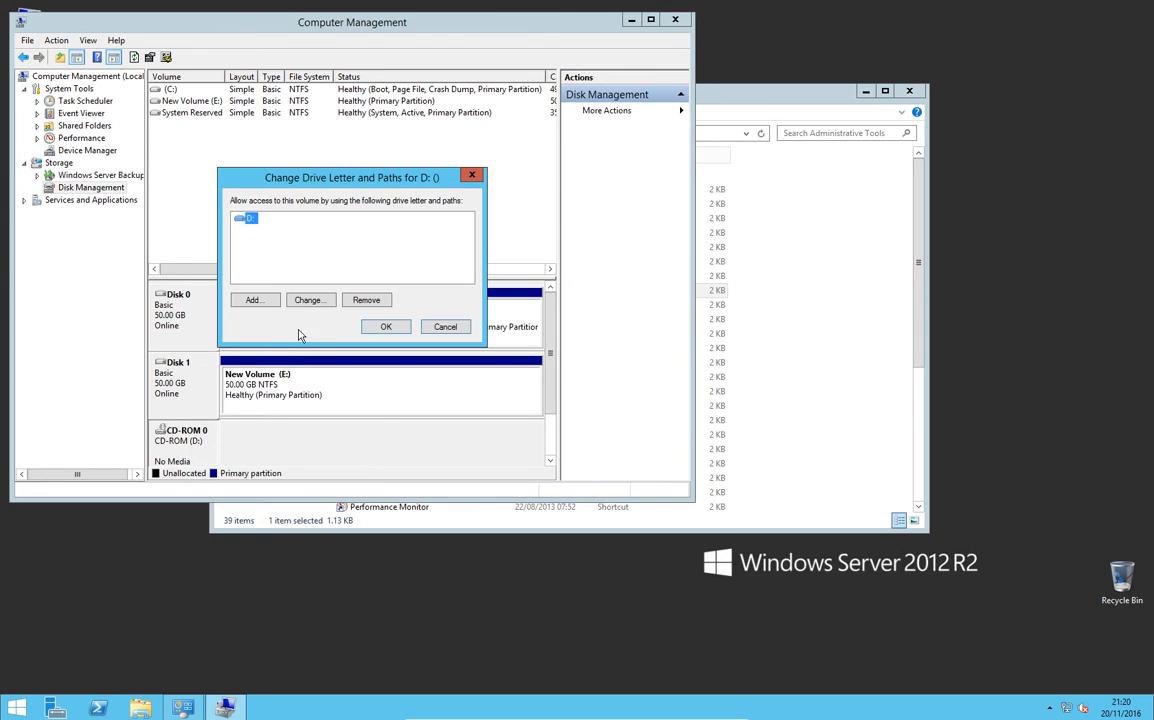
{"action": "left_click", "coordinate": [312, 301]}
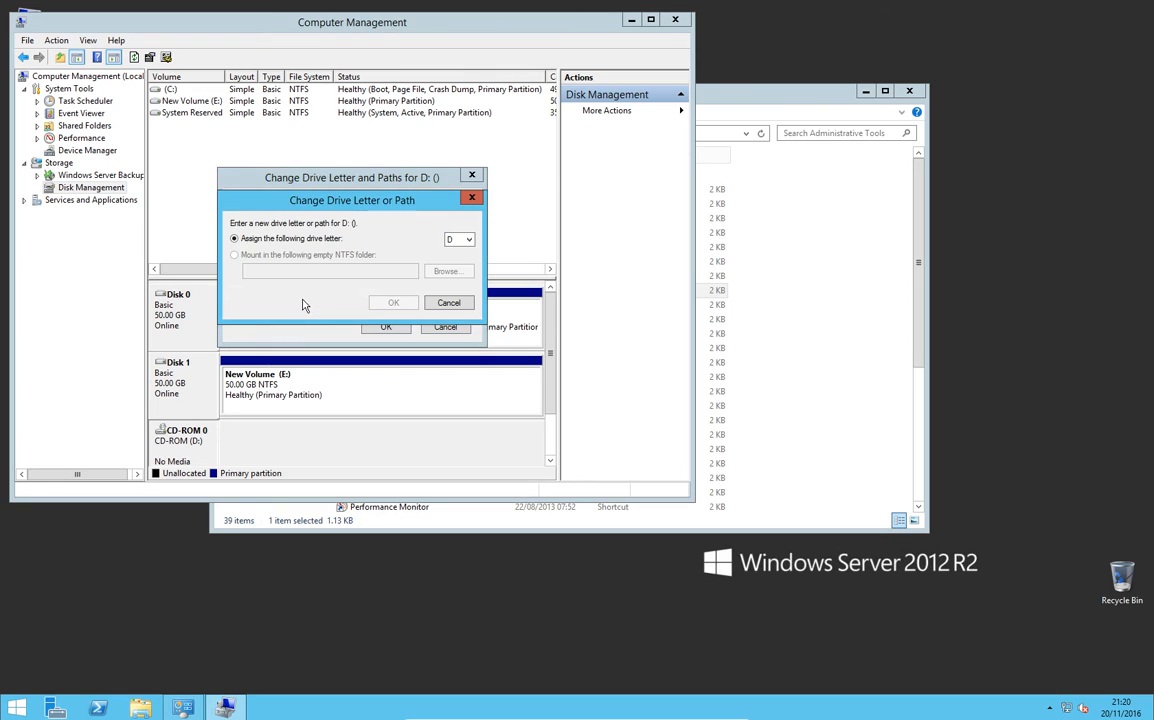
{"action": "left_click", "coordinate": [458, 240]}
{"action": "left_click", "coordinate": [458, 457]}
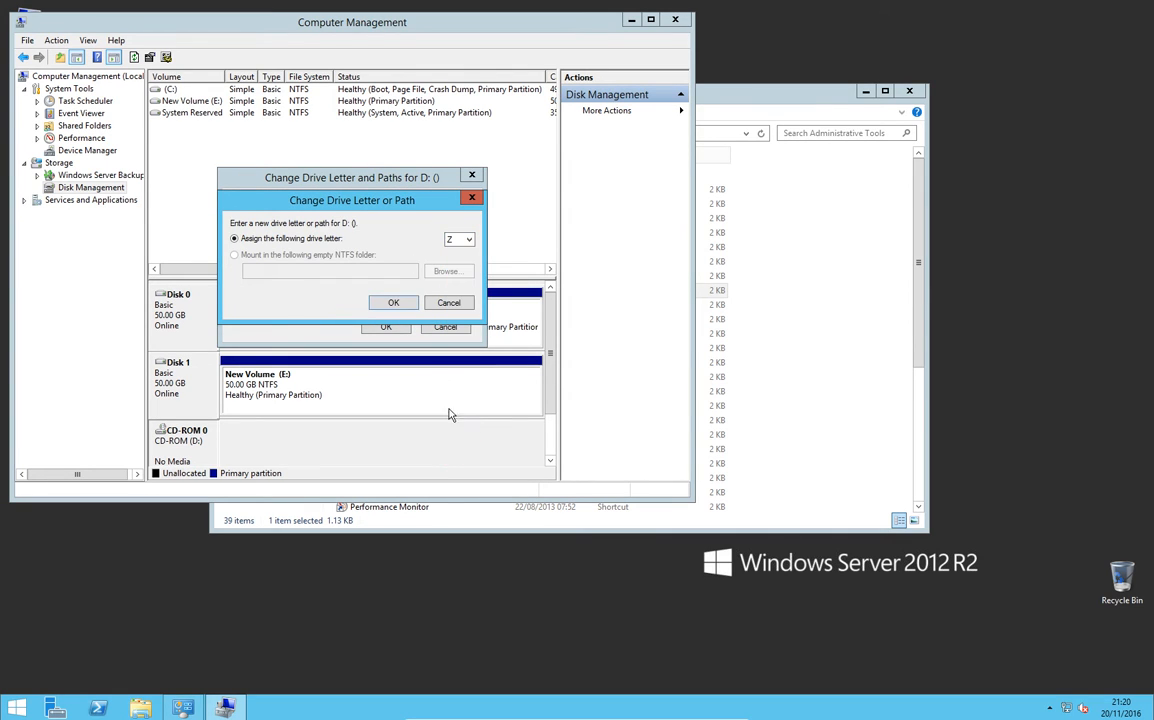
{"action": "left_click", "coordinate": [393, 302]}
{"action": "left_click", "coordinate": [632, 405]}
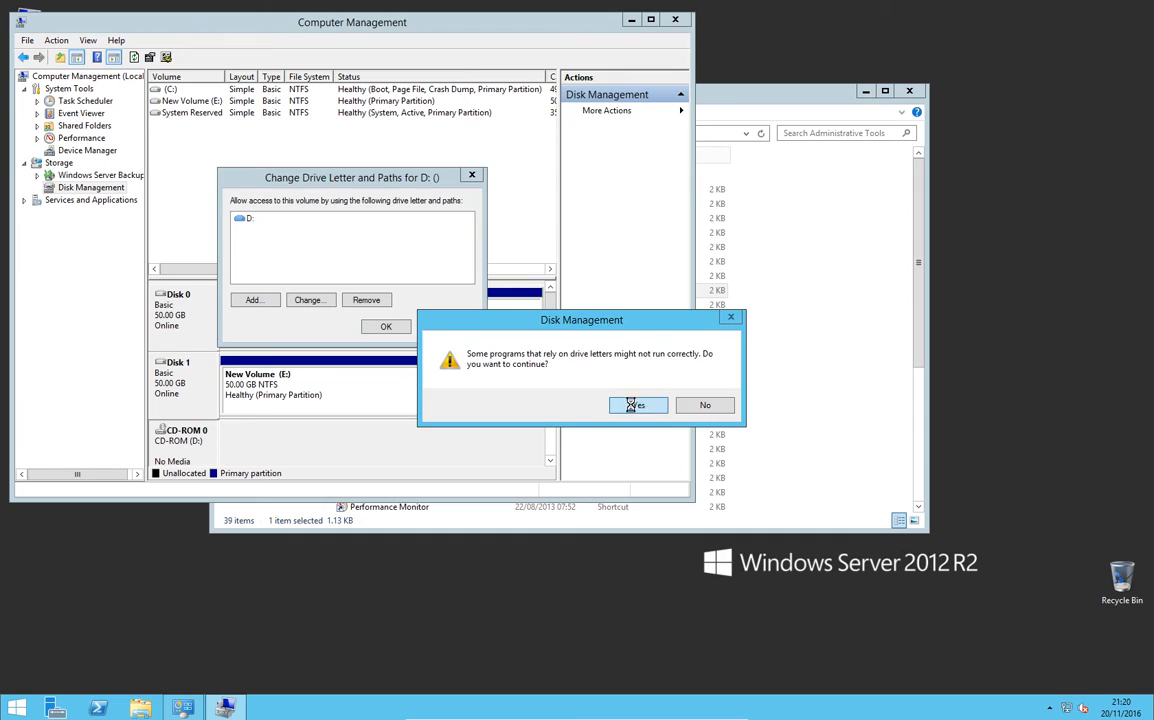
Step: Change the drive letter of New Volume on Disk 1 to D, and close Computer Management and Administrative Tools
{"action": "right_click", "coordinate": [257, 382]}
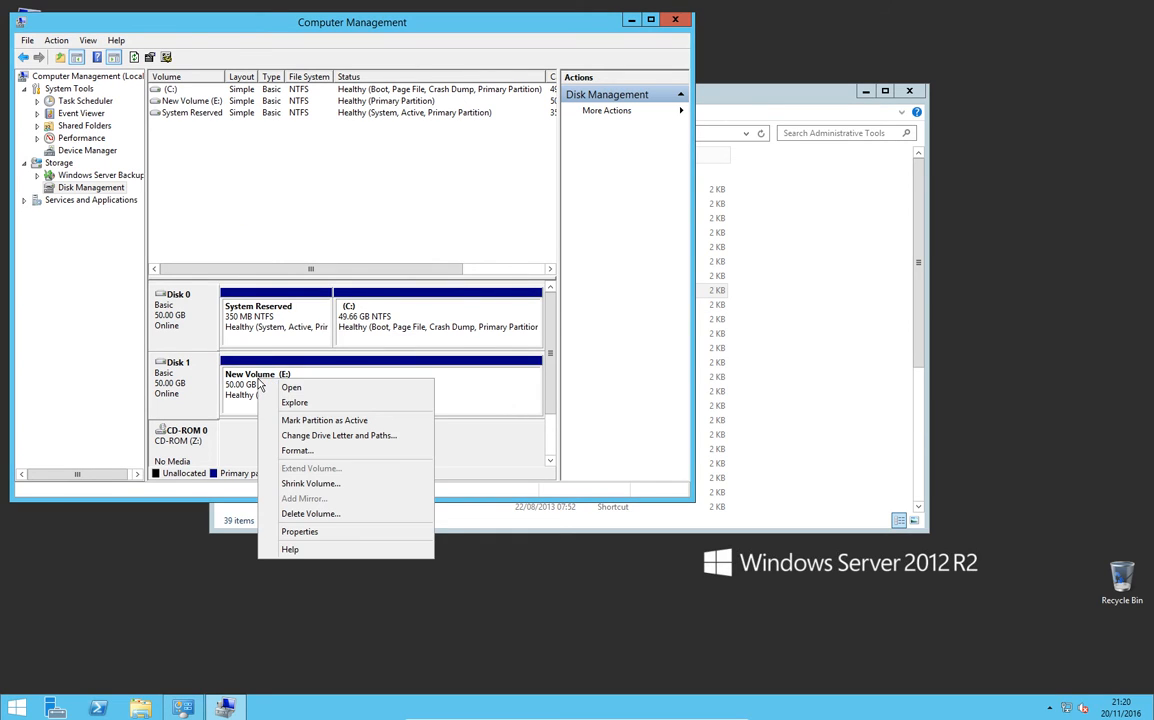
{"action": "left_click", "coordinate": [310, 435]}
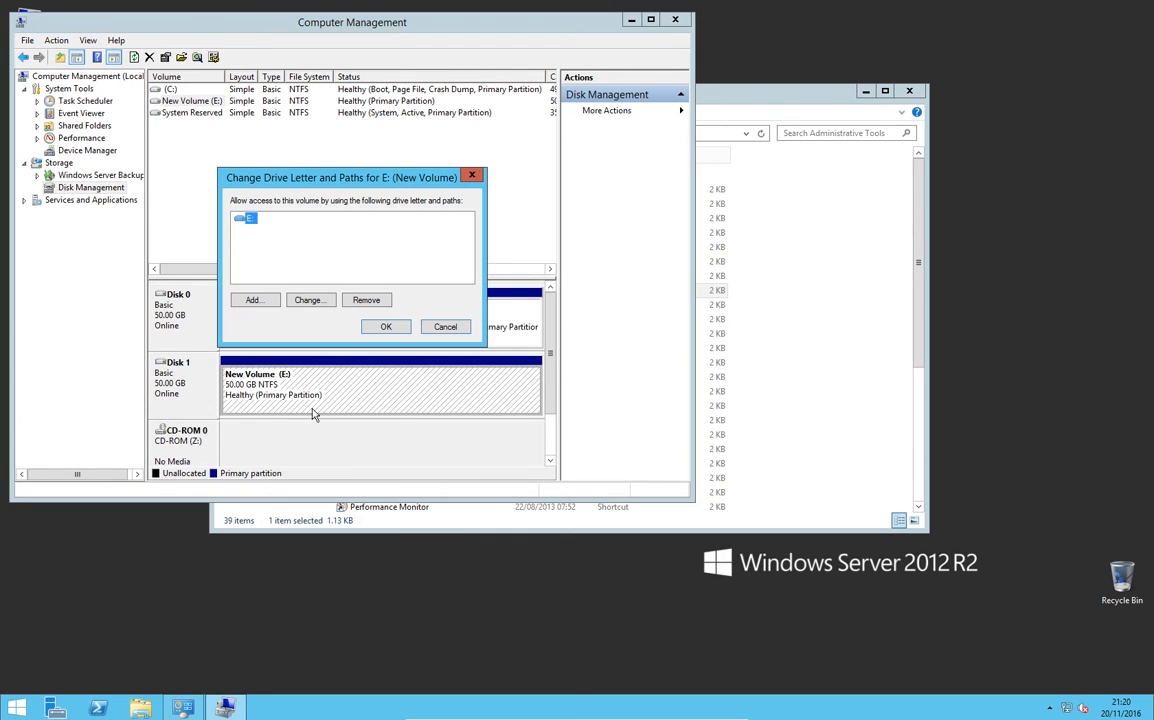
{"action": "left_click", "coordinate": [310, 300]}
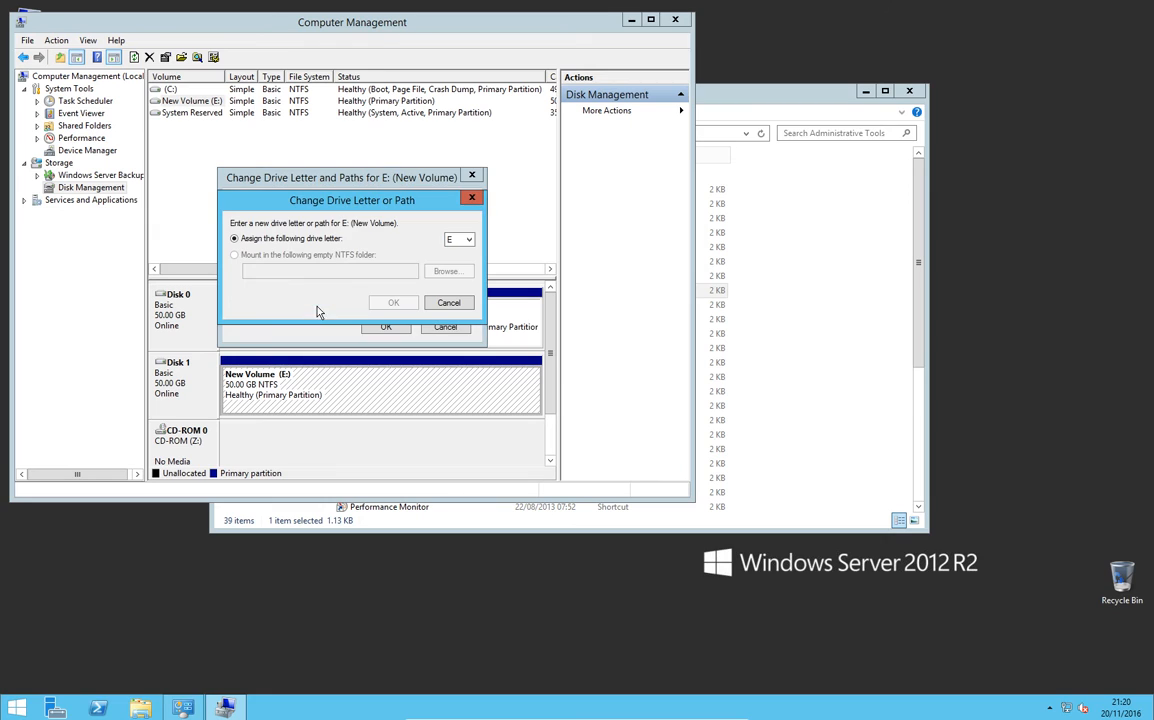
{"action": "left_click", "coordinate": [468, 241]}
{"action": "left_click", "coordinate": [464, 264]}
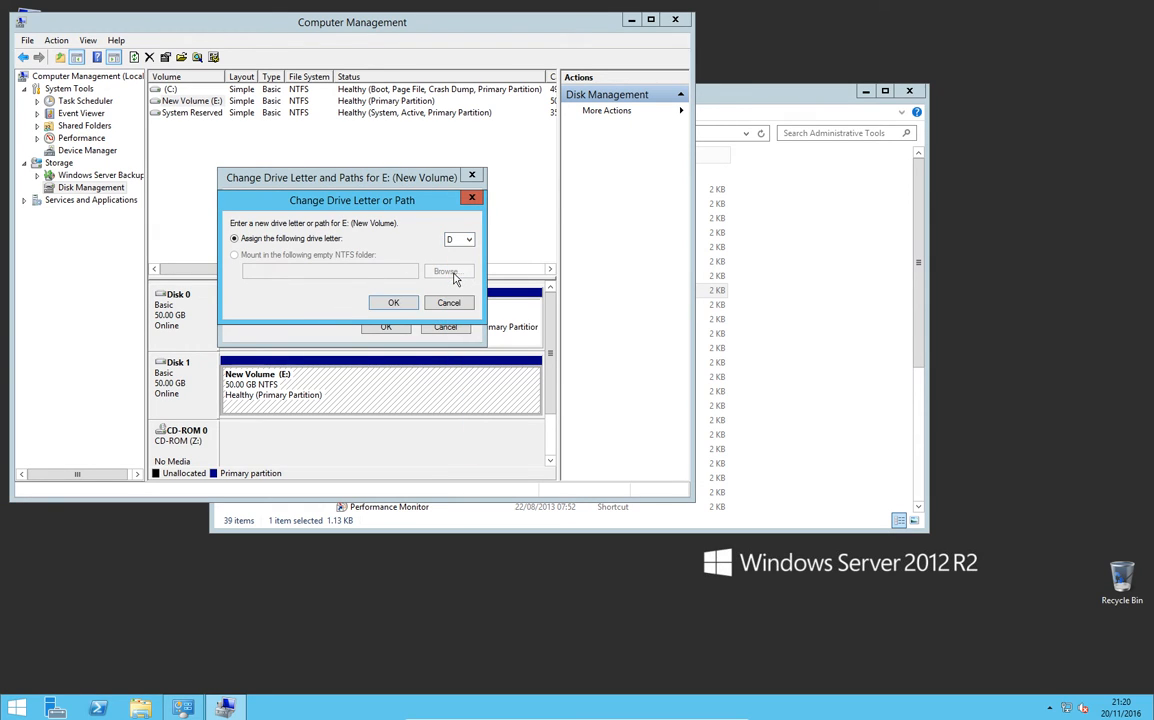
{"action": "left_click", "coordinate": [394, 304]}
{"action": "left_click", "coordinate": [627, 408]}
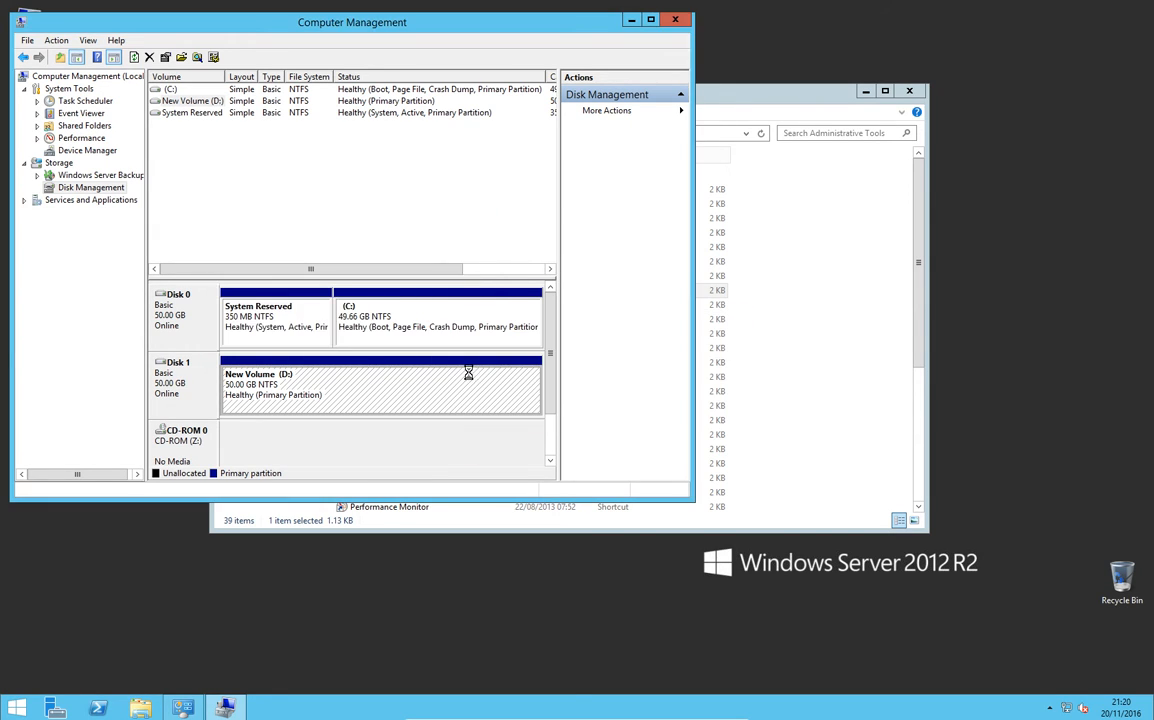
{"action": "left_click", "coordinate": [676, 20]}
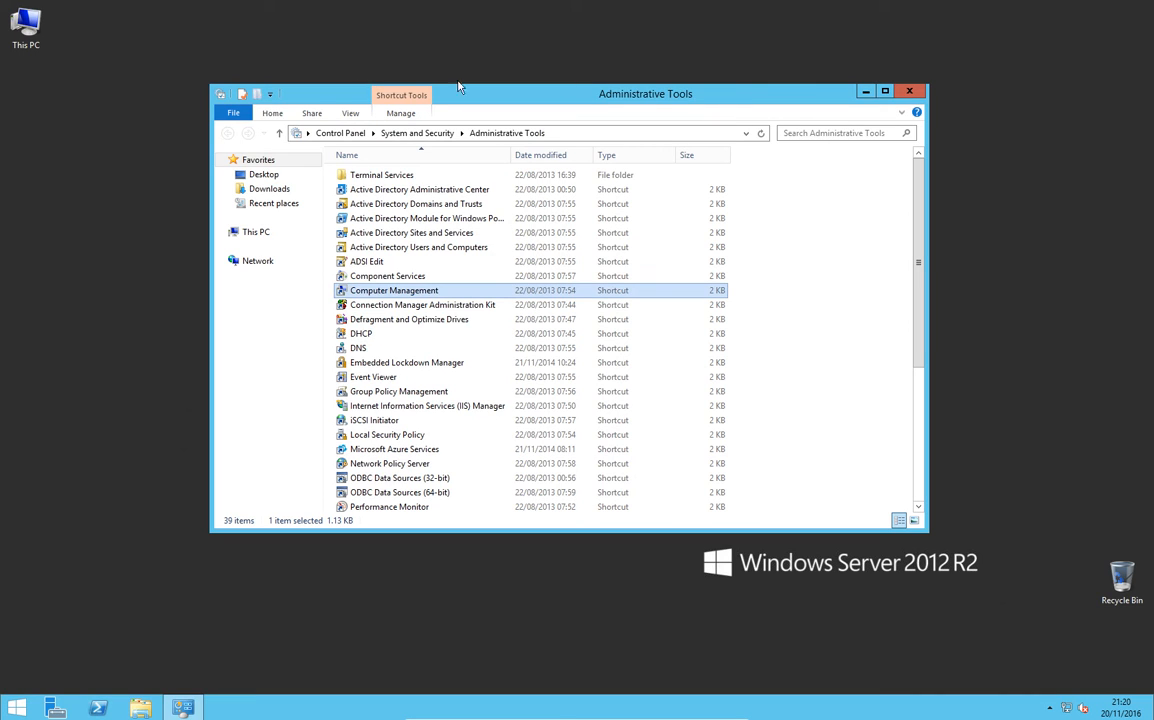
{"action": "left_click", "coordinate": [909, 91]}
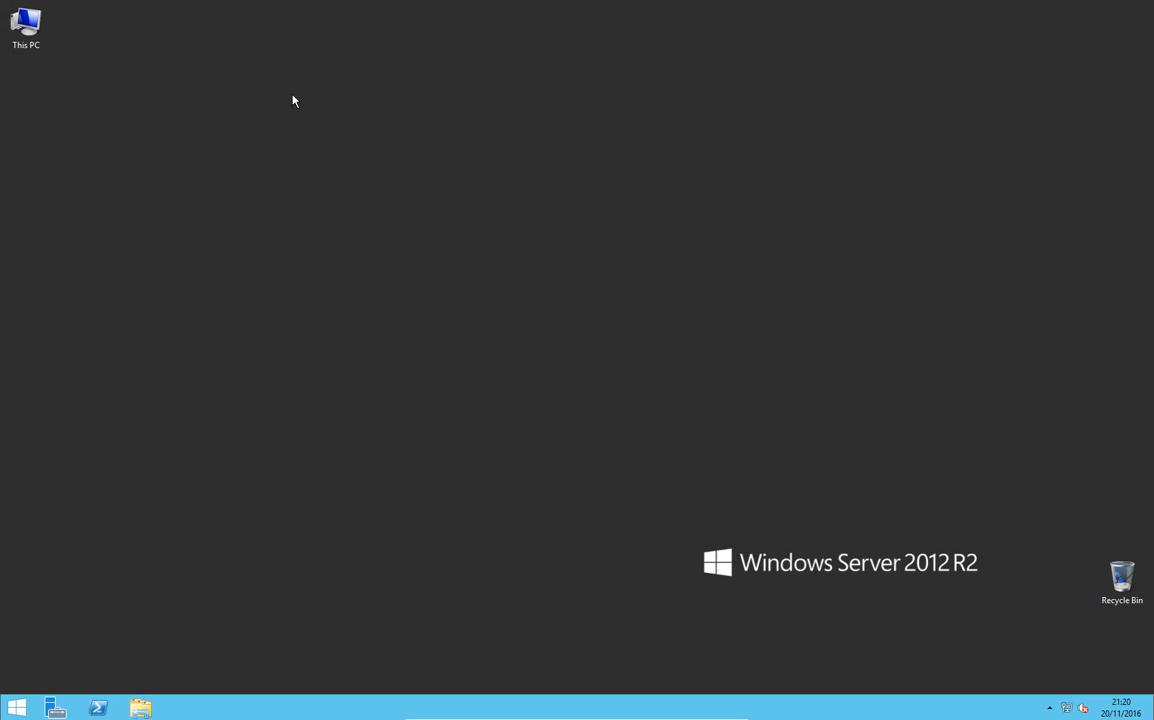
Step: Create a folder named WSUS in the root of New Volume (D:)
{"action": "double_click", "coordinate": [40, 43]}
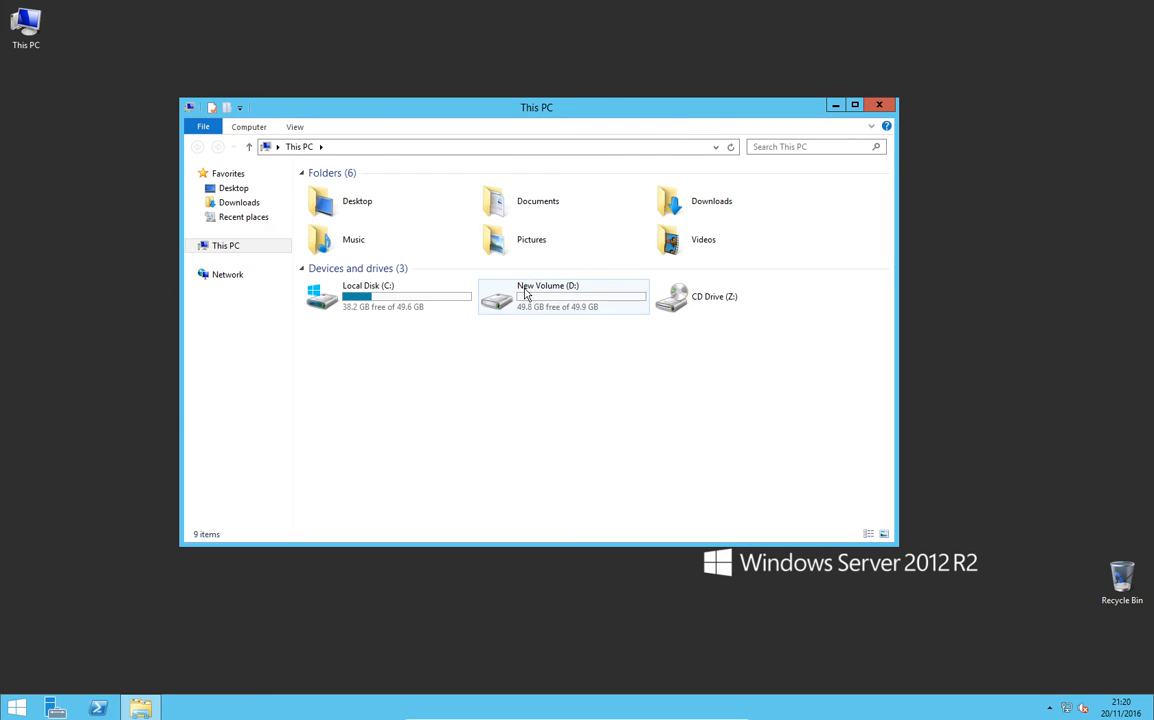
{"action": "double_click", "coordinate": [525, 293]}
{"action": "right_click", "coordinate": [397, 251]}
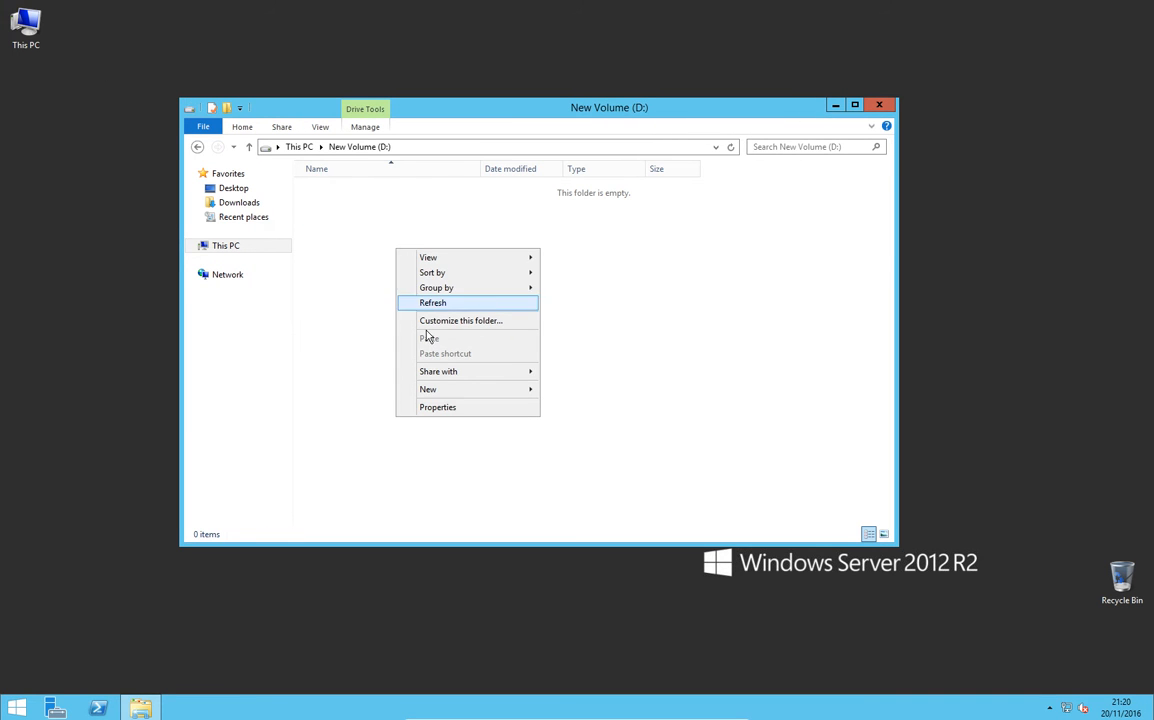
{"action": "mouse_move", "coordinate": [482, 391]}
{"action": "left_click", "coordinate": [557, 390]}
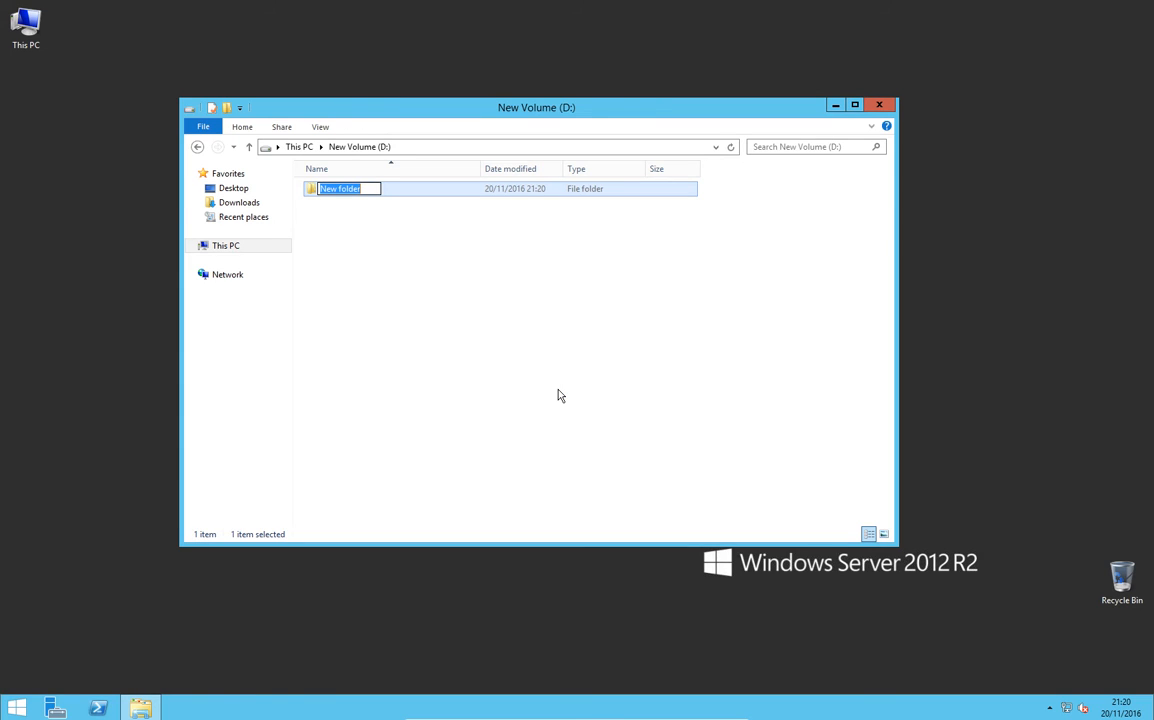
{"action": "type", "text": "WSUS"}
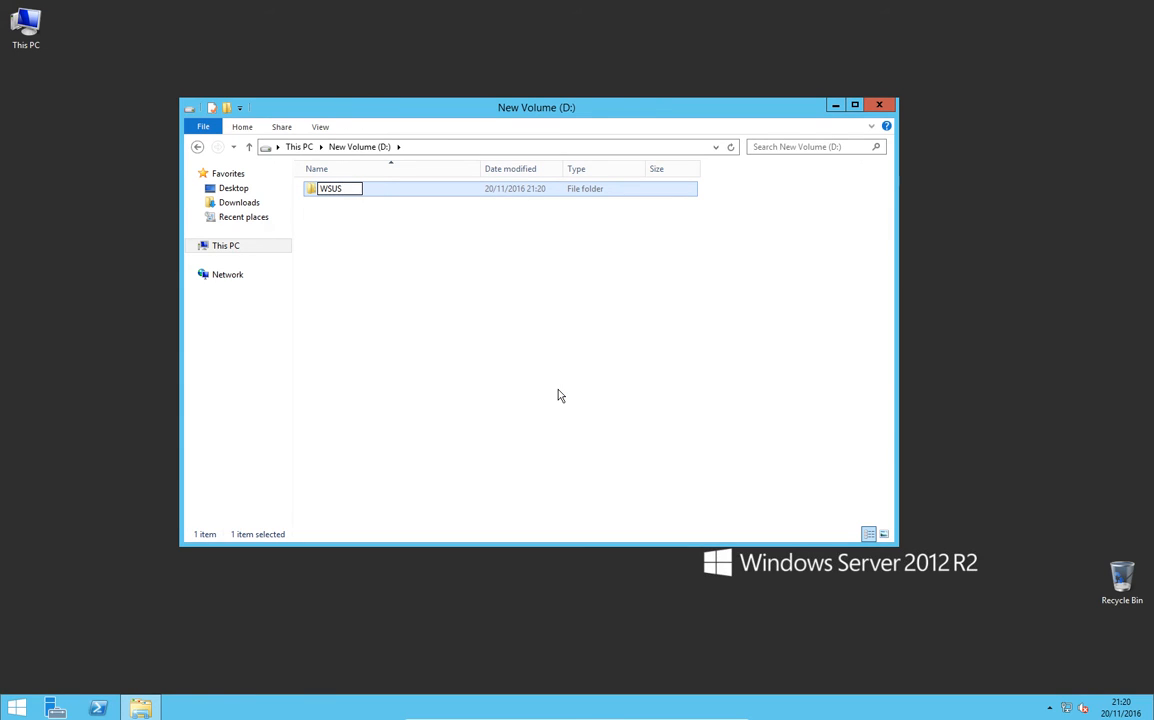
{"action": "key", "text": "Return"}
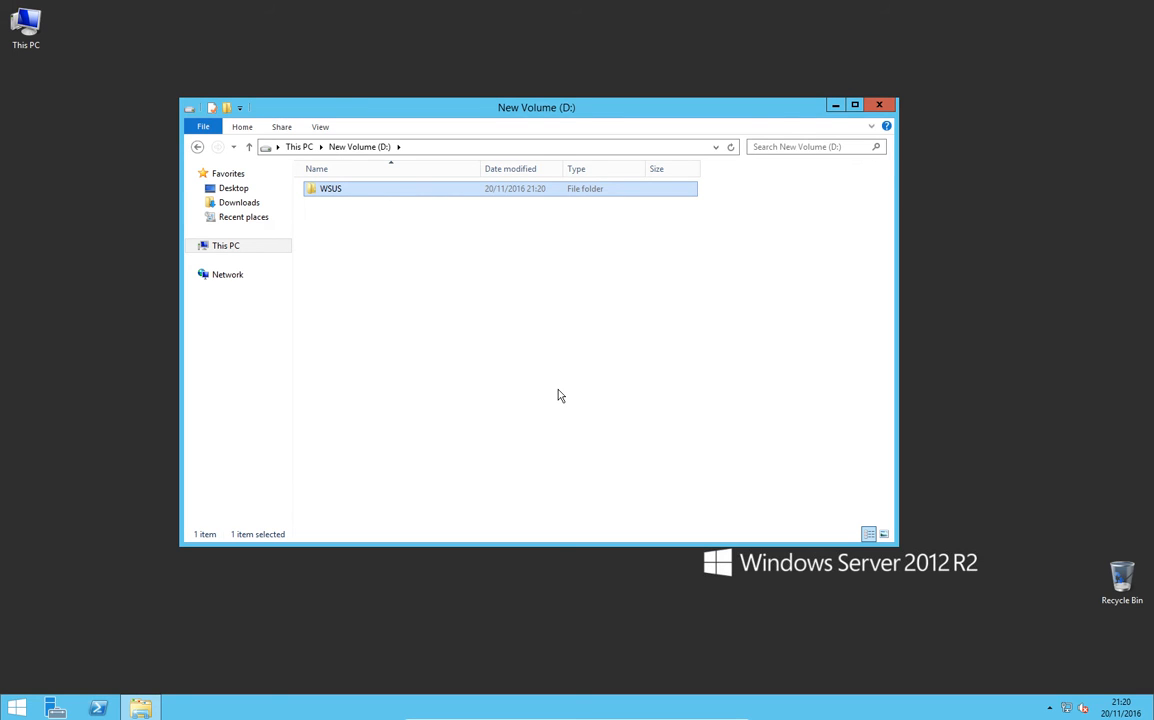
Step: Open Server Manager from Administrative Tools and start the Add Roles and Features Wizard once inventory data collection finishes
{"action": "left_click", "coordinate": [26, 710]}
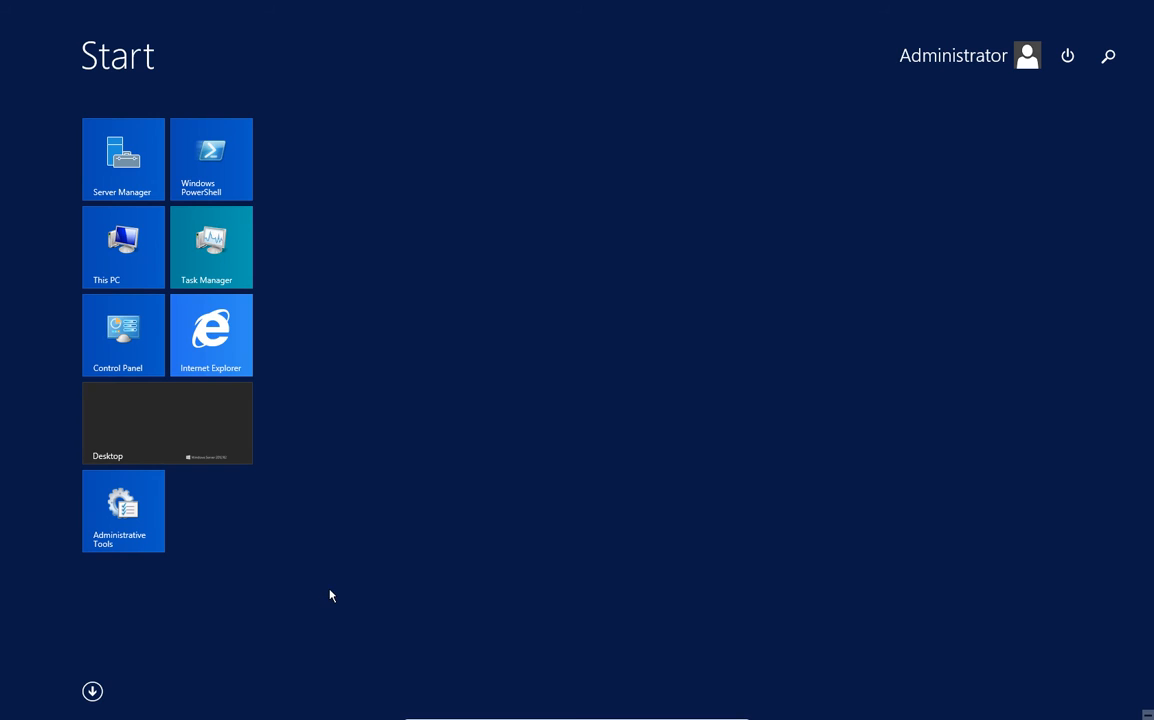
{"action": "left_click", "coordinate": [157, 531]}
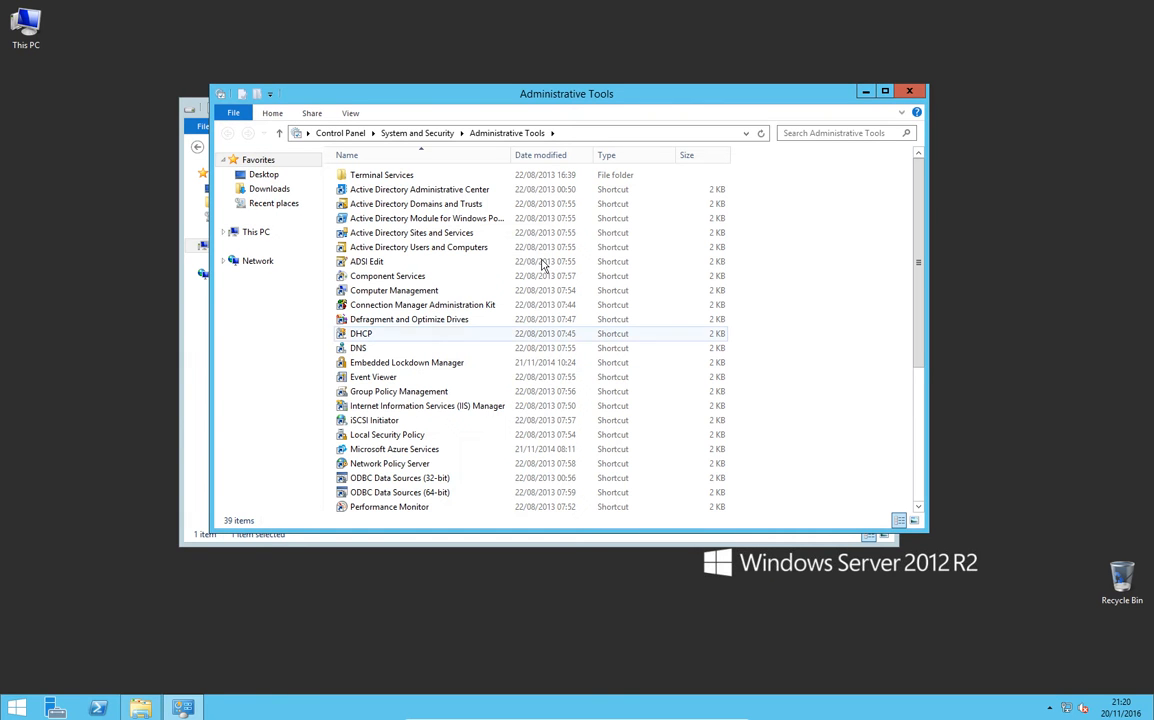
{"action": "scroll", "coordinate": [495, 404], "scroll_direction": "down", "scroll_amount": 4}
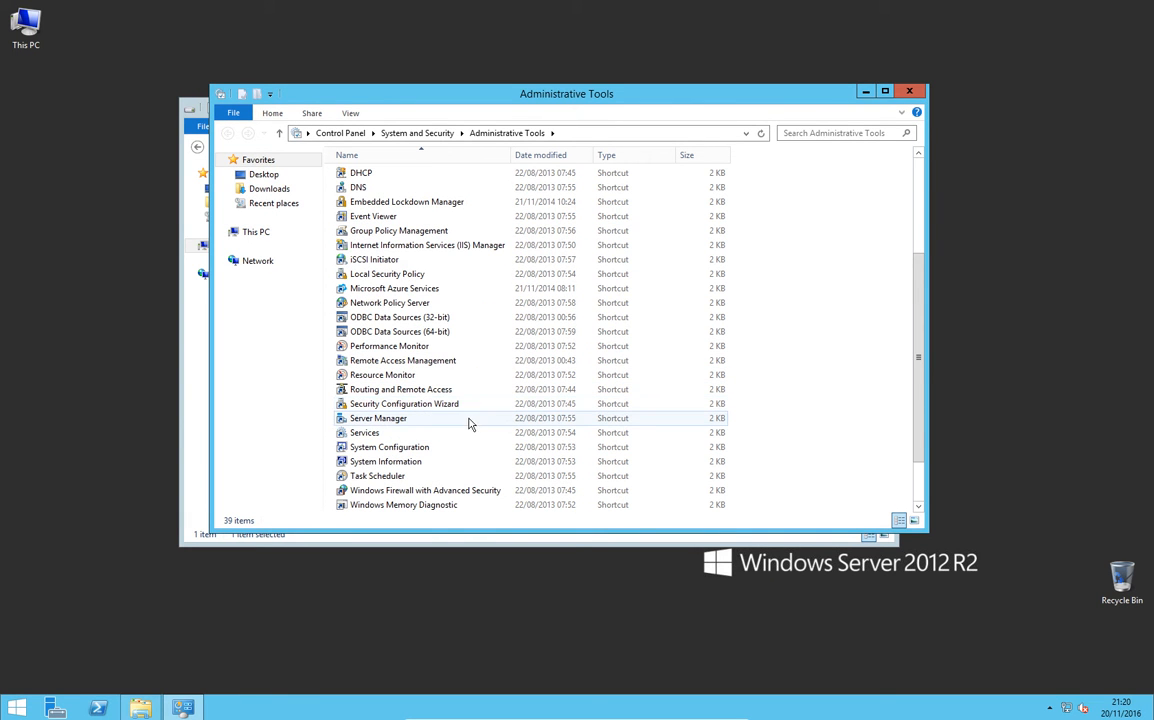
{"action": "double_click", "coordinate": [425, 419]}
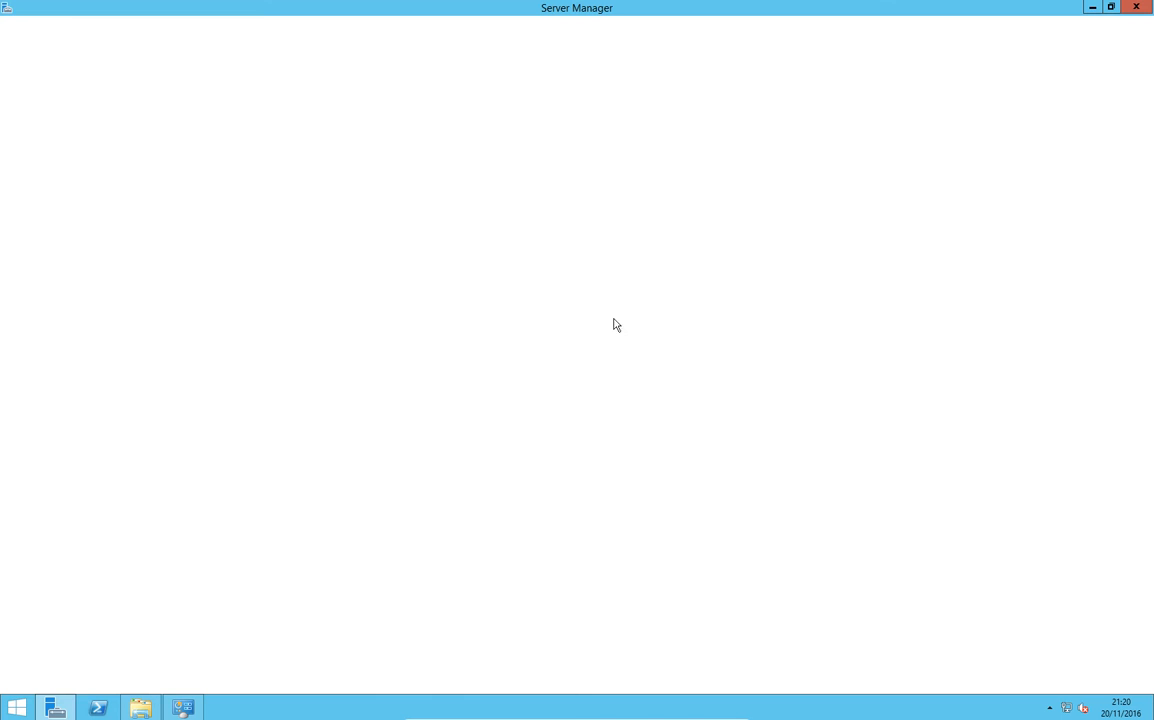
{"action": "left_click", "coordinate": [425, 172]}
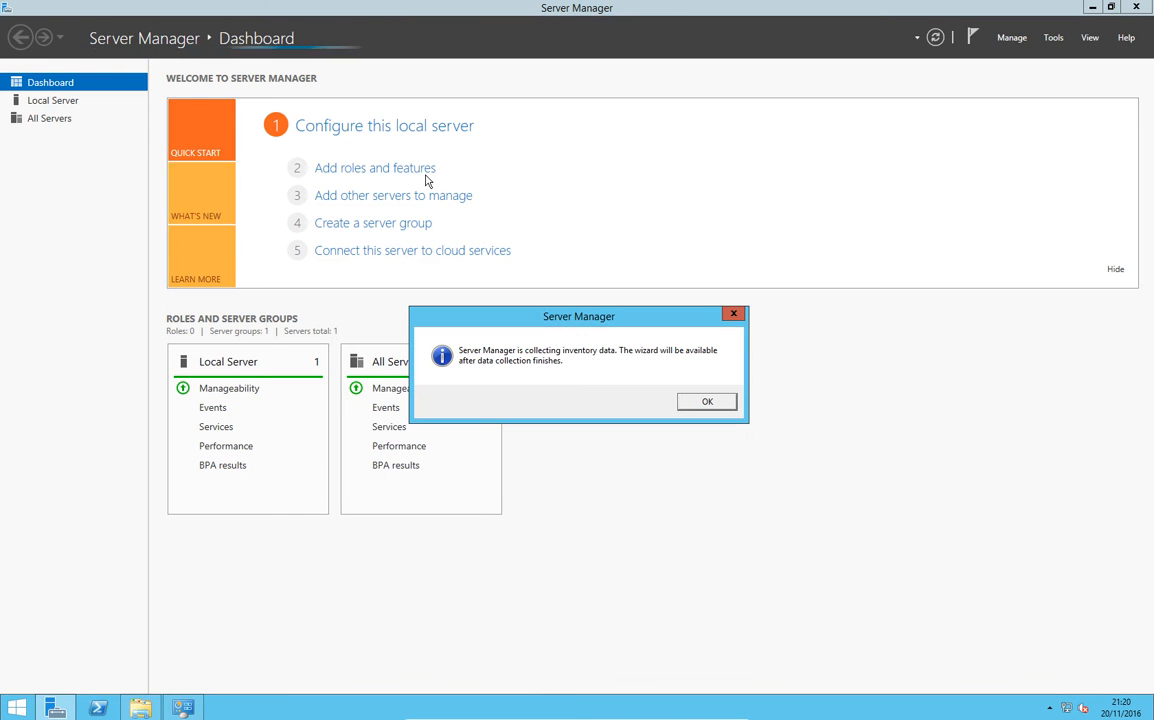
{"action": "left_click", "coordinate": [707, 401]}
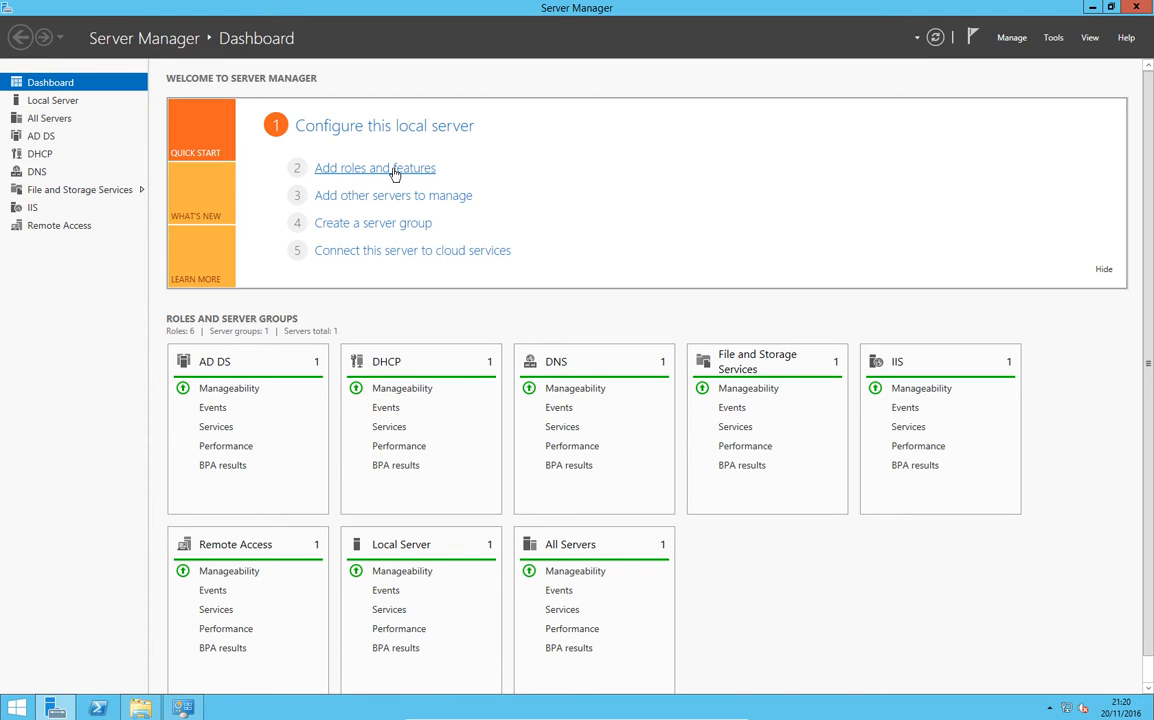
{"action": "left_click", "coordinate": [395, 170]}
Step: Choose a role-based installation on the local server and select the Windows Server Update Services role with its required features
{"action": "left_click", "coordinate": [438, 444]}
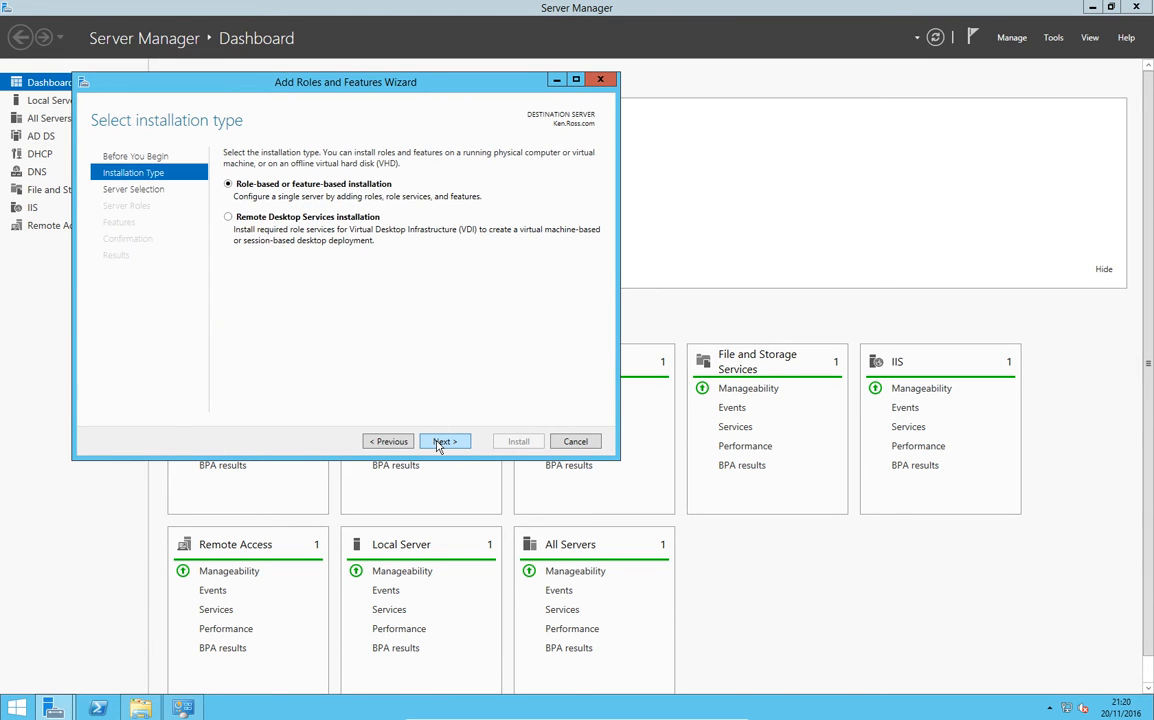
{"action": "left_click", "coordinate": [440, 442]}
{"action": "left_click", "coordinate": [440, 442]}
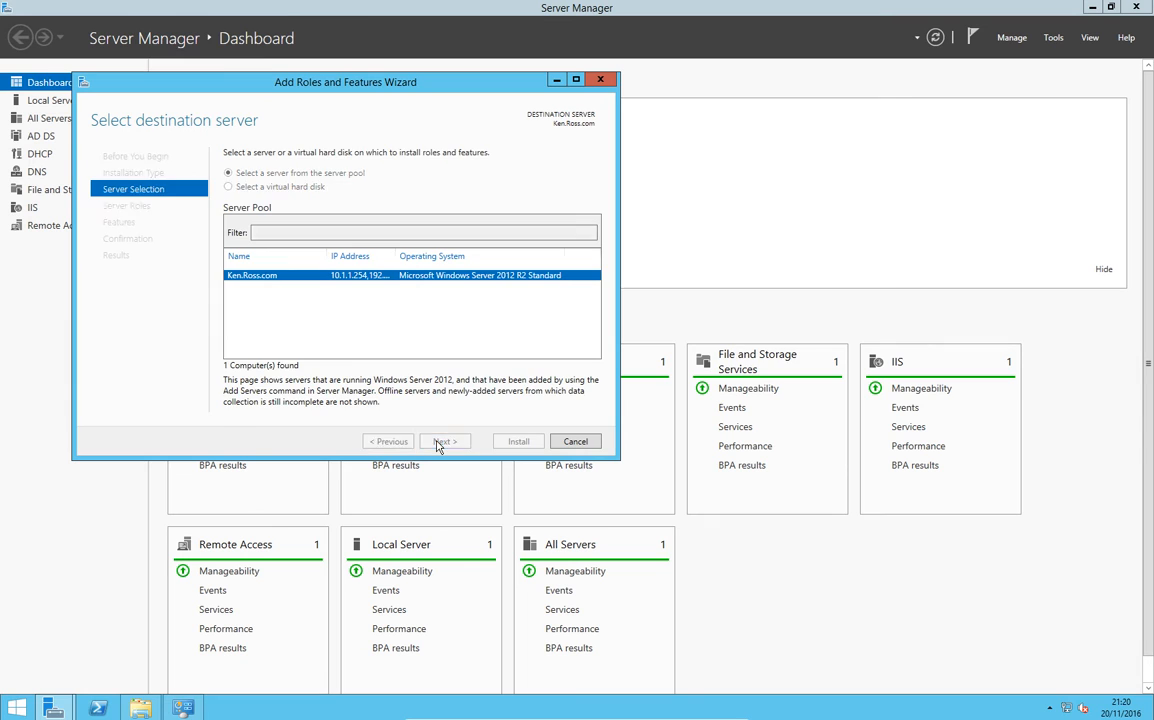
{"action": "scroll", "coordinate": [361, 332], "scroll_direction": "down", "scroll_amount": 2}
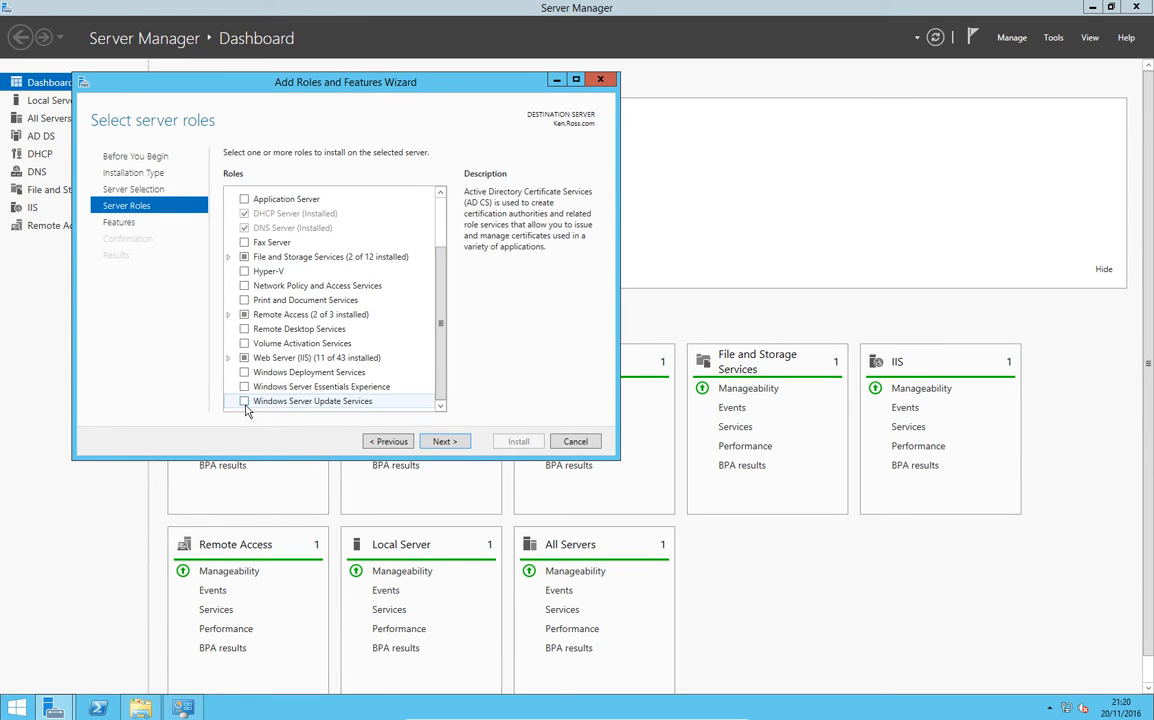
{"action": "left_click", "coordinate": [244, 402]}
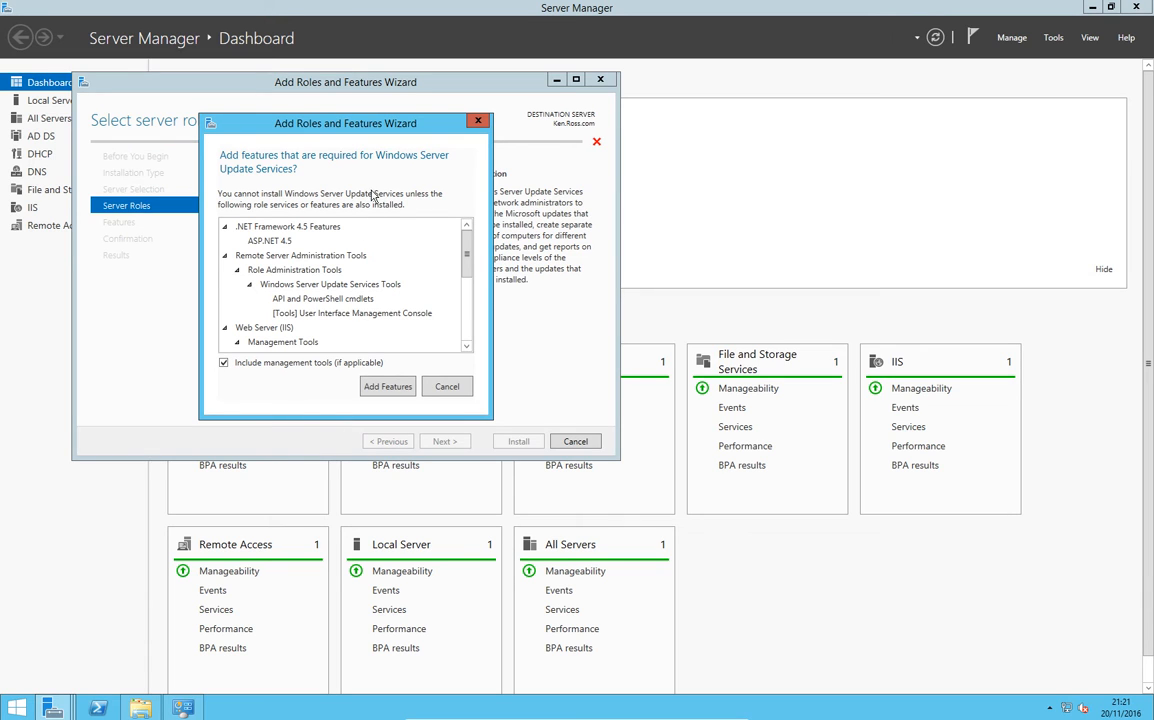
{"action": "left_click", "coordinate": [387, 386]}
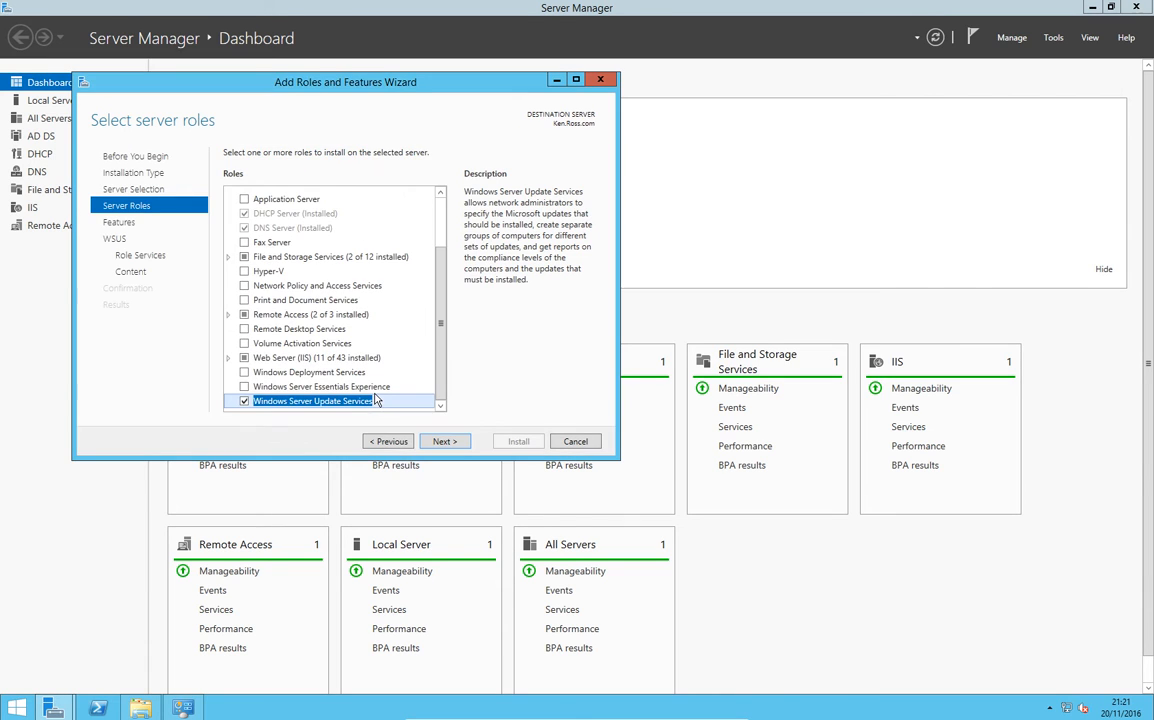
Step: Keep the WID Database and WSUS Services role services, and store updates in d:\WSUS
{"action": "left_click", "coordinate": [453, 445]}
{"action": "left_click", "coordinate": [453, 445]}
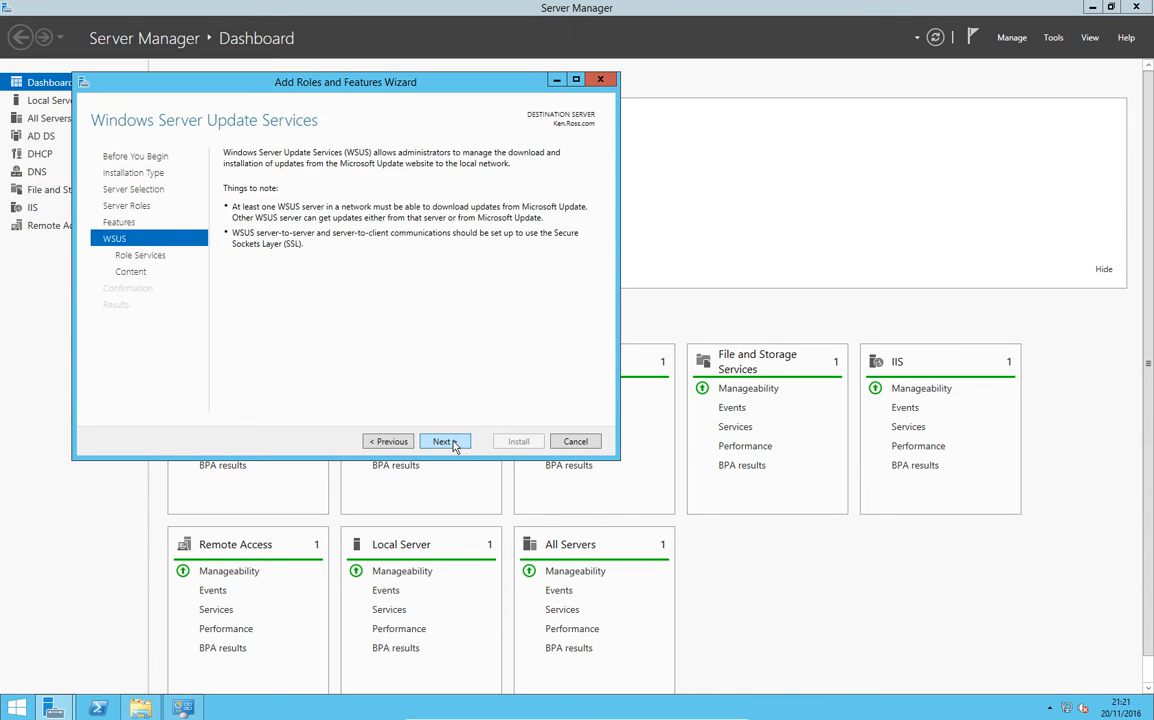
{"action": "left_click", "coordinate": [453, 445]}
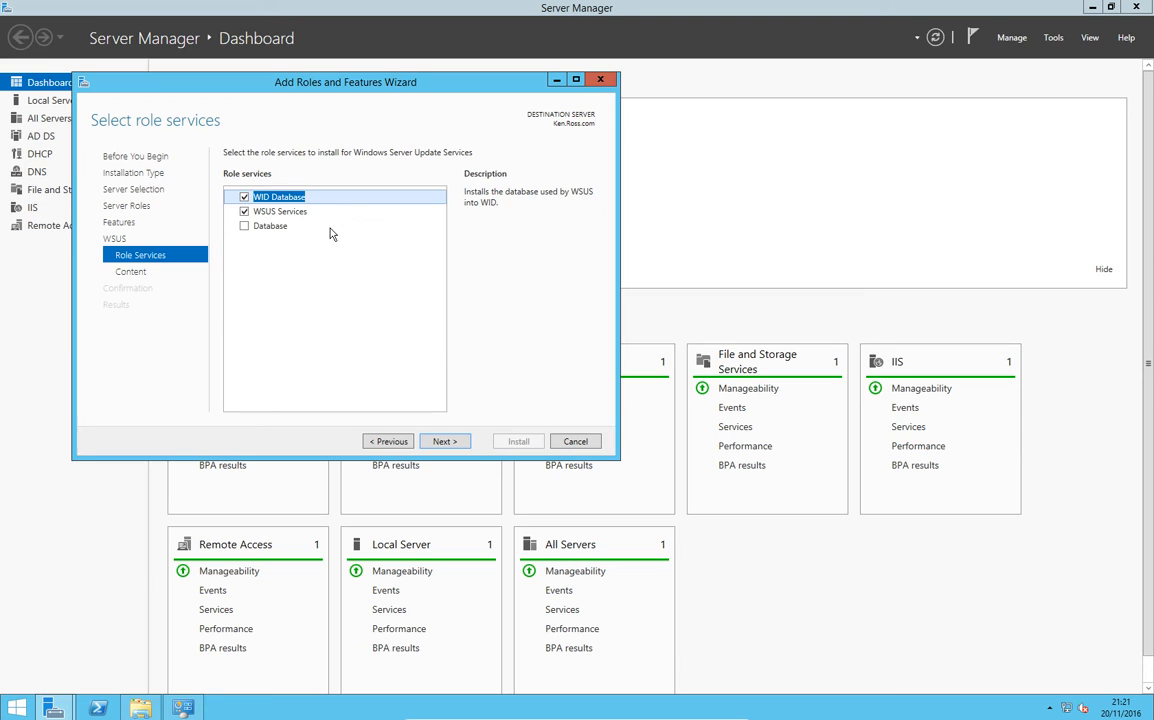
{"action": "left_click", "coordinate": [442, 442]}
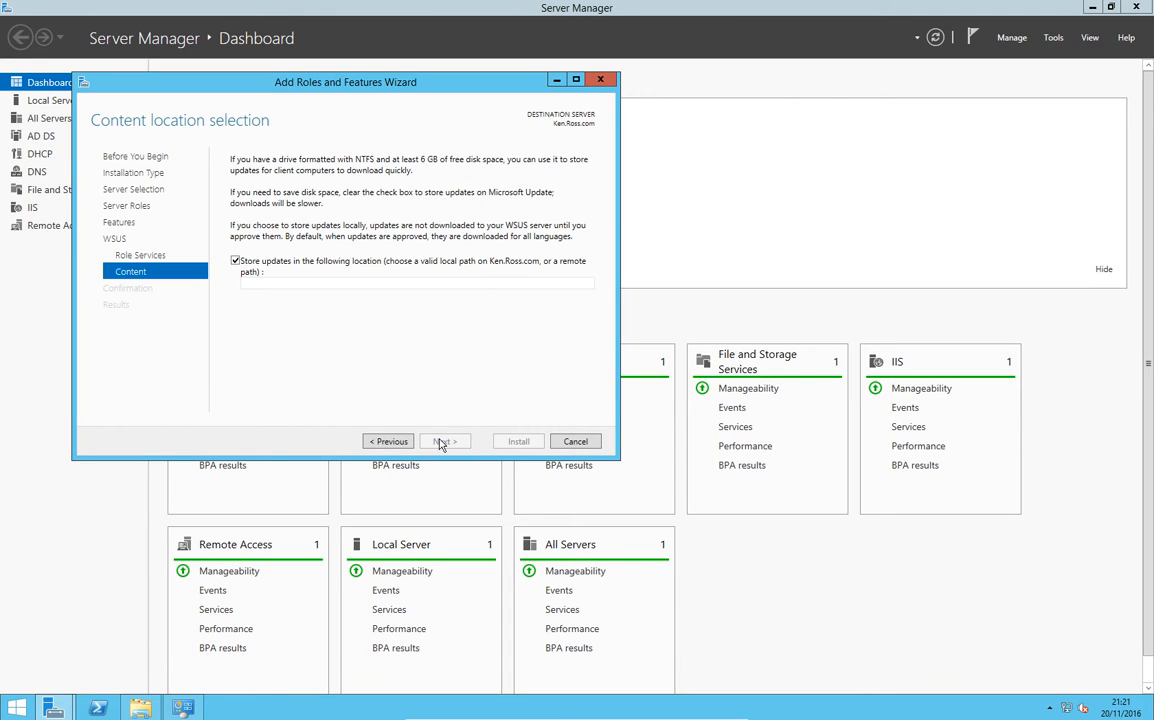
{"action": "left_click", "coordinate": [413, 283]}
{"action": "type", "text": "d:\\"}
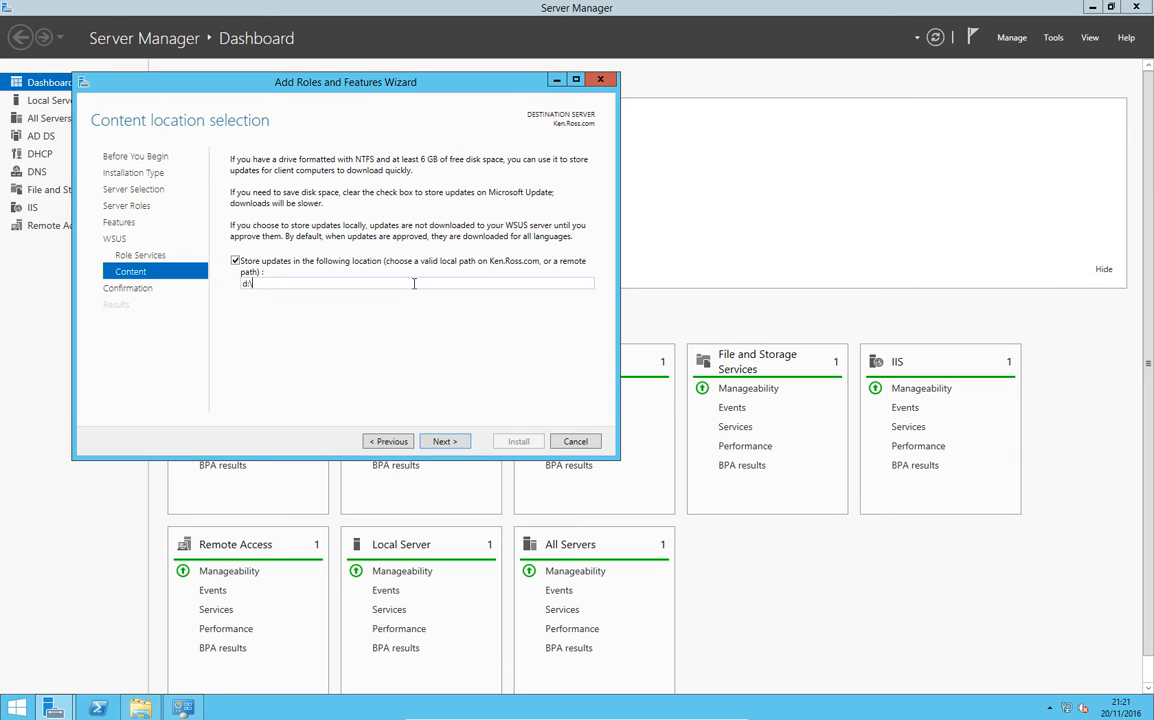
{"action": "type", "text": "WSUS"}
{"action": "left_click", "coordinate": [445, 441]}
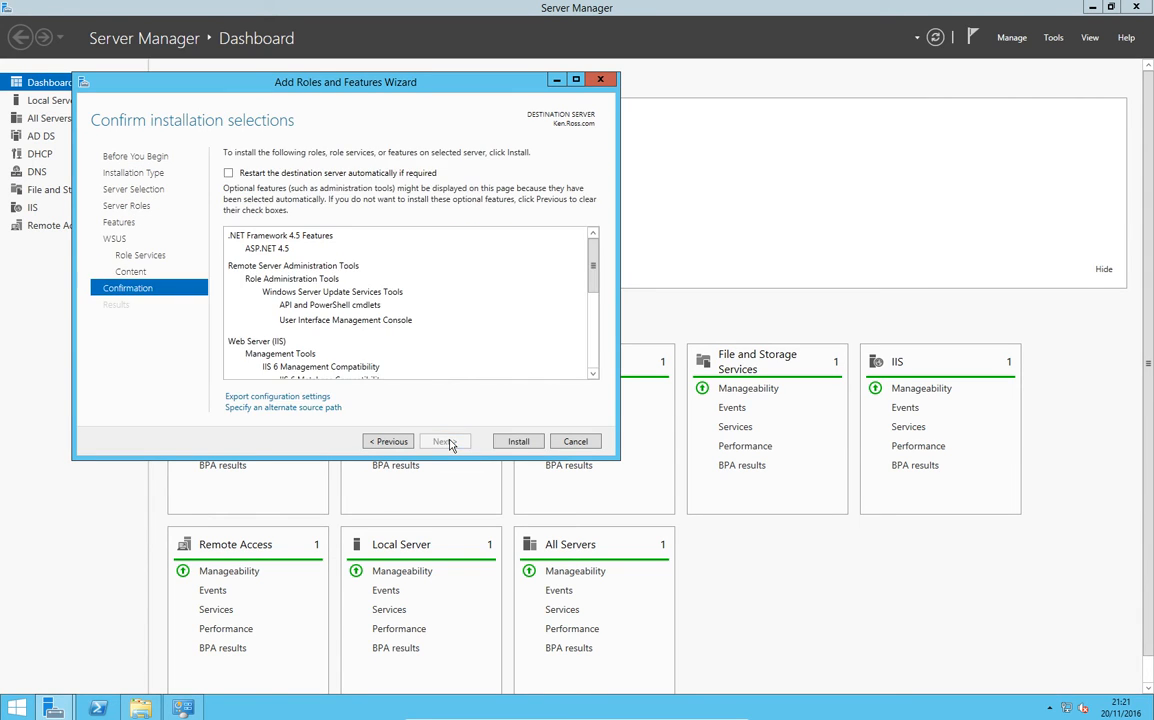
Step: Install the selected role and features, and close the finished wizard and the Administrative Tools window
{"action": "left_click", "coordinate": [504, 446]}
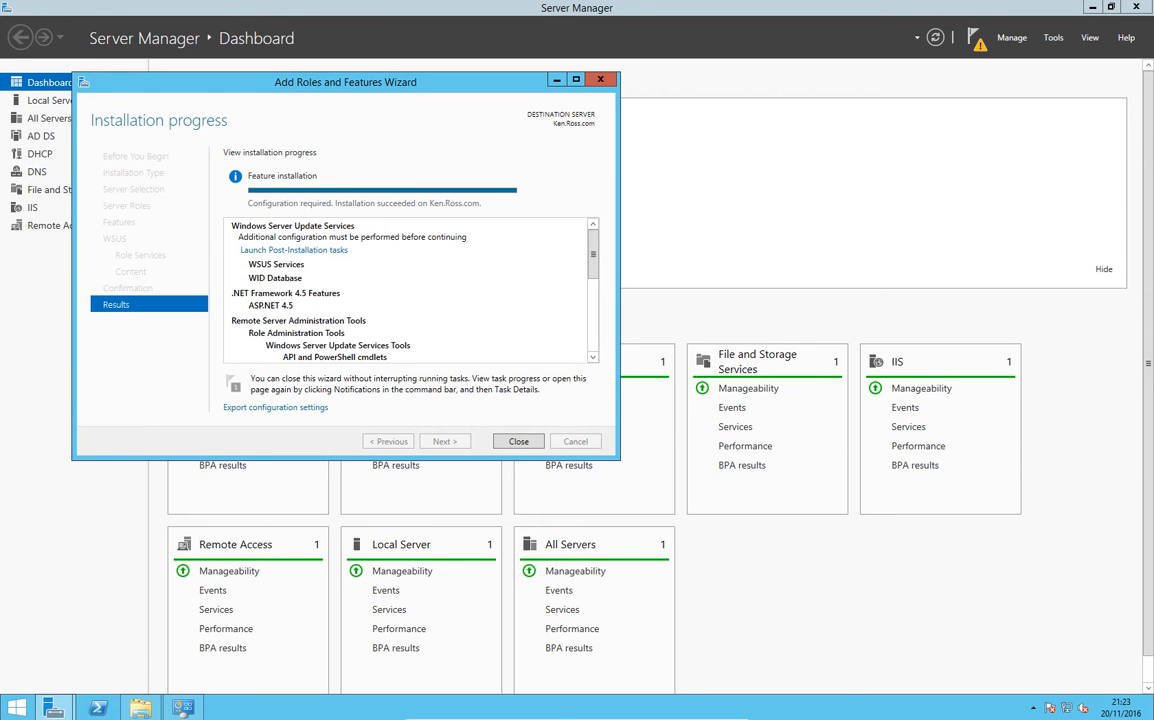
{"action": "left_click", "coordinate": [518, 441]}
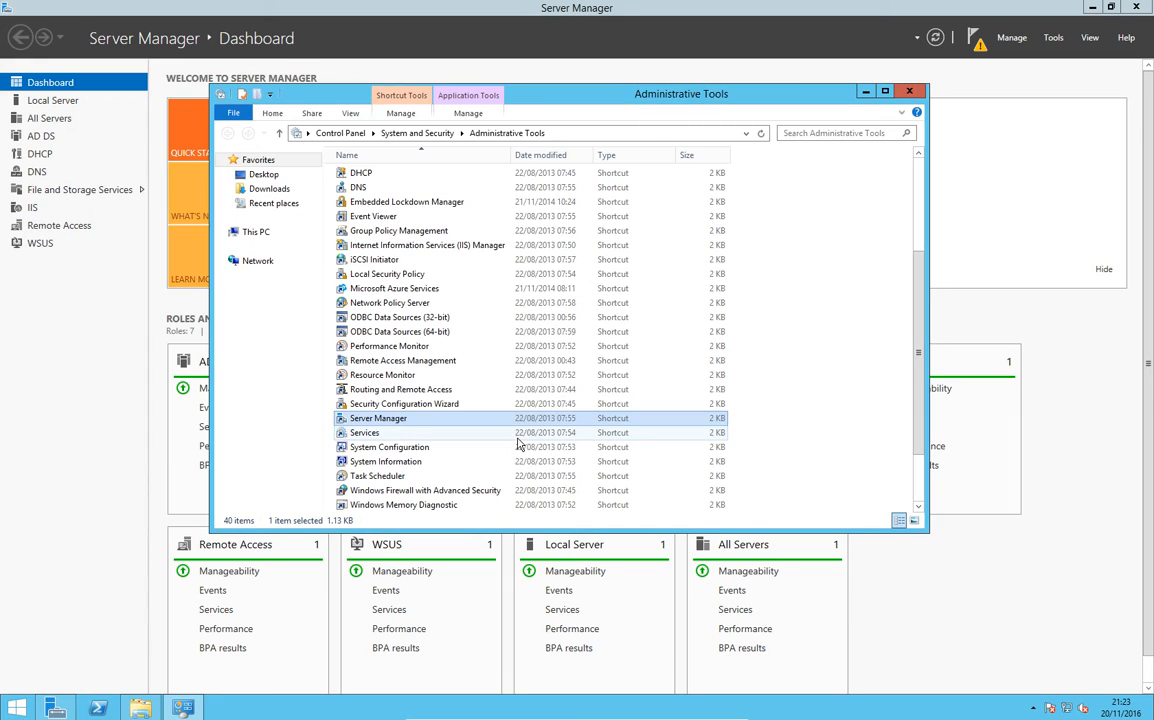
{"action": "left_click", "coordinate": [904, 97]}
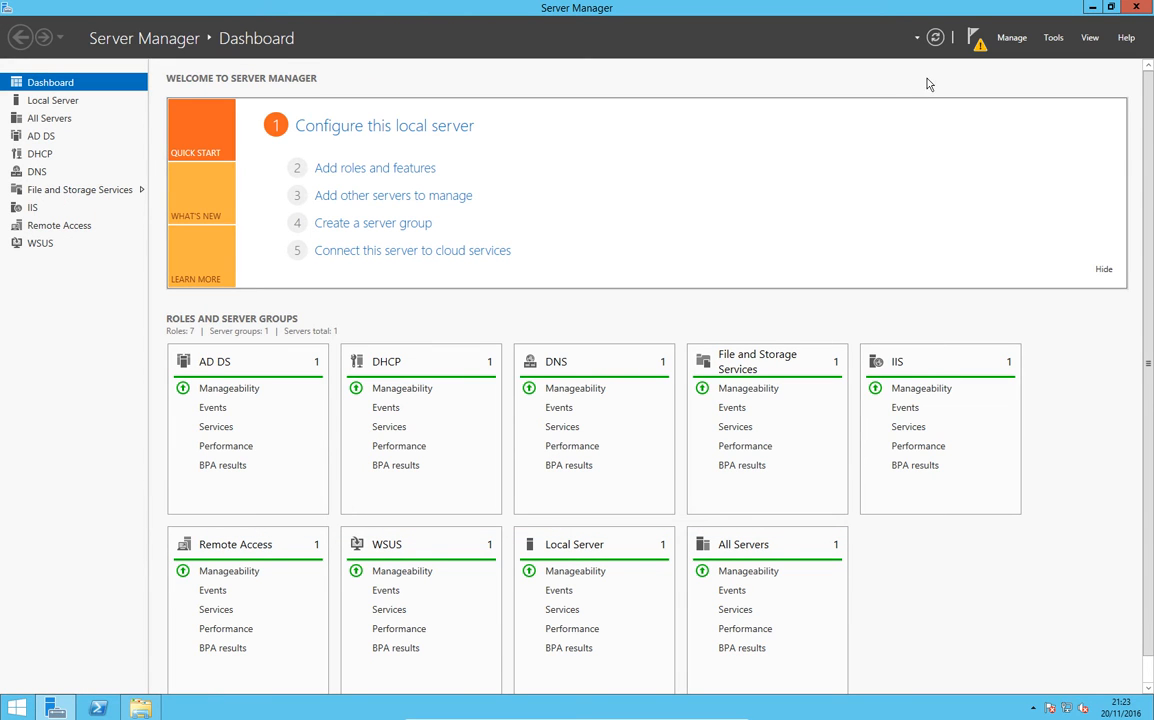
Step: Run the WSUS post-installation tasks, dismiss the completed task notifications, and close Server Manager
{"action": "left_click", "coordinate": [980, 45]}
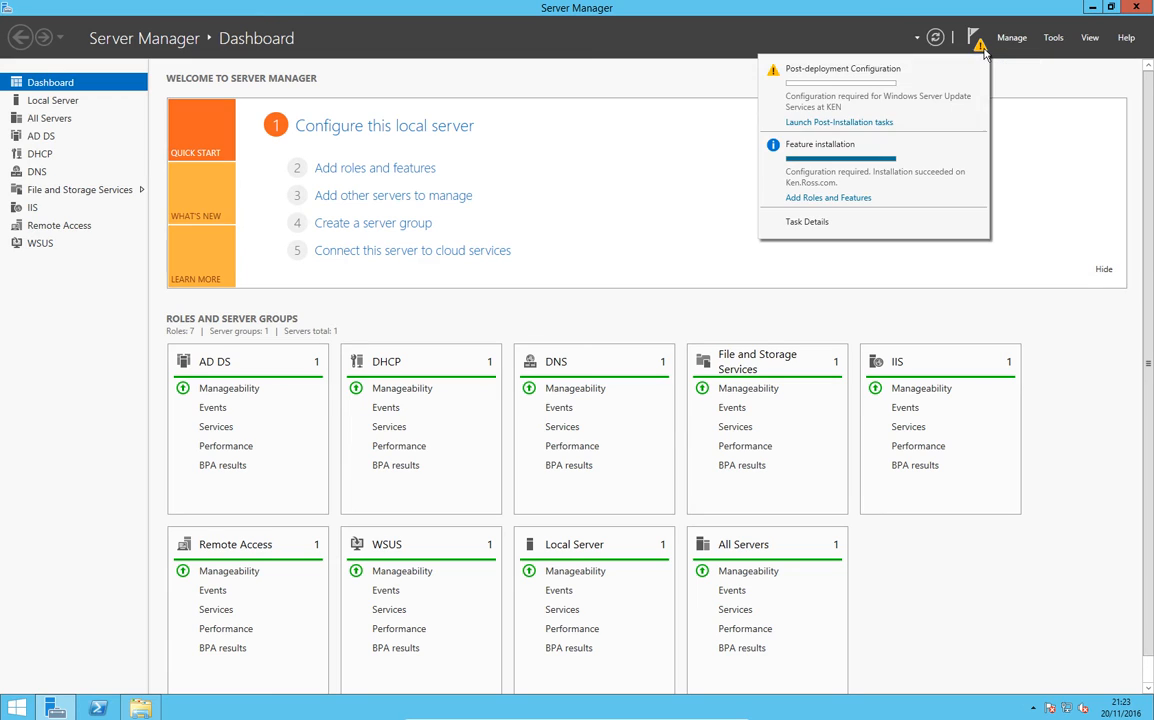
{"action": "left_click", "coordinate": [877, 123]}
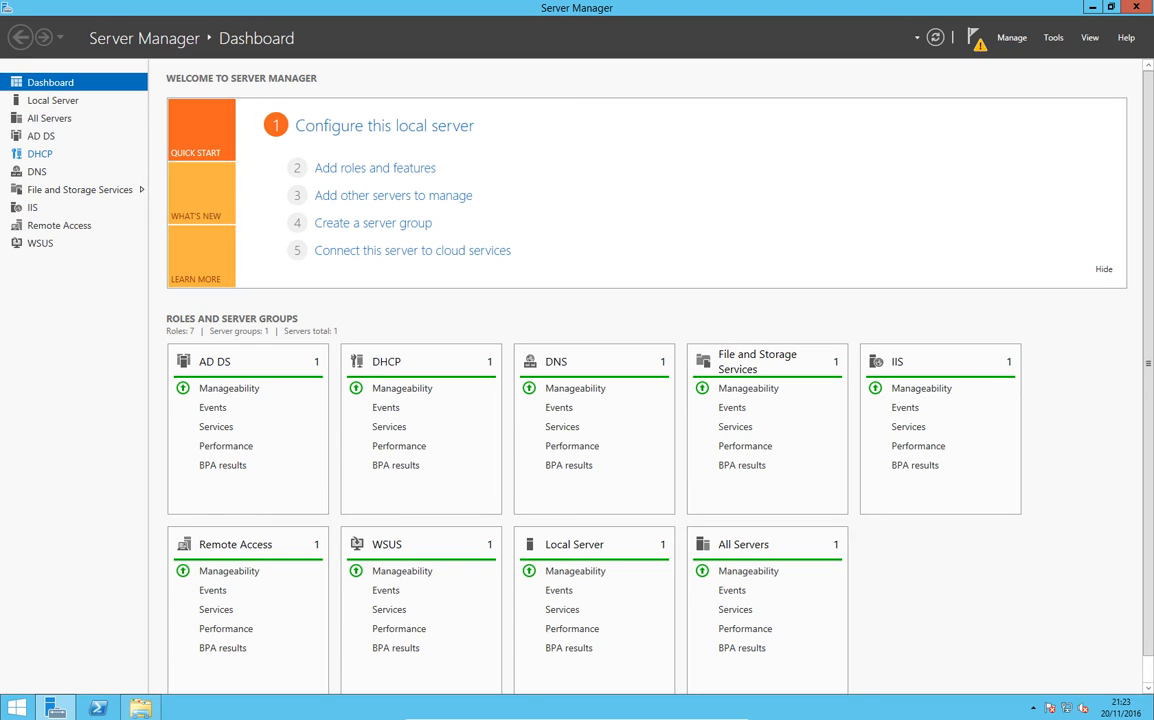
{"action": "left_click", "coordinate": [976, 38]}
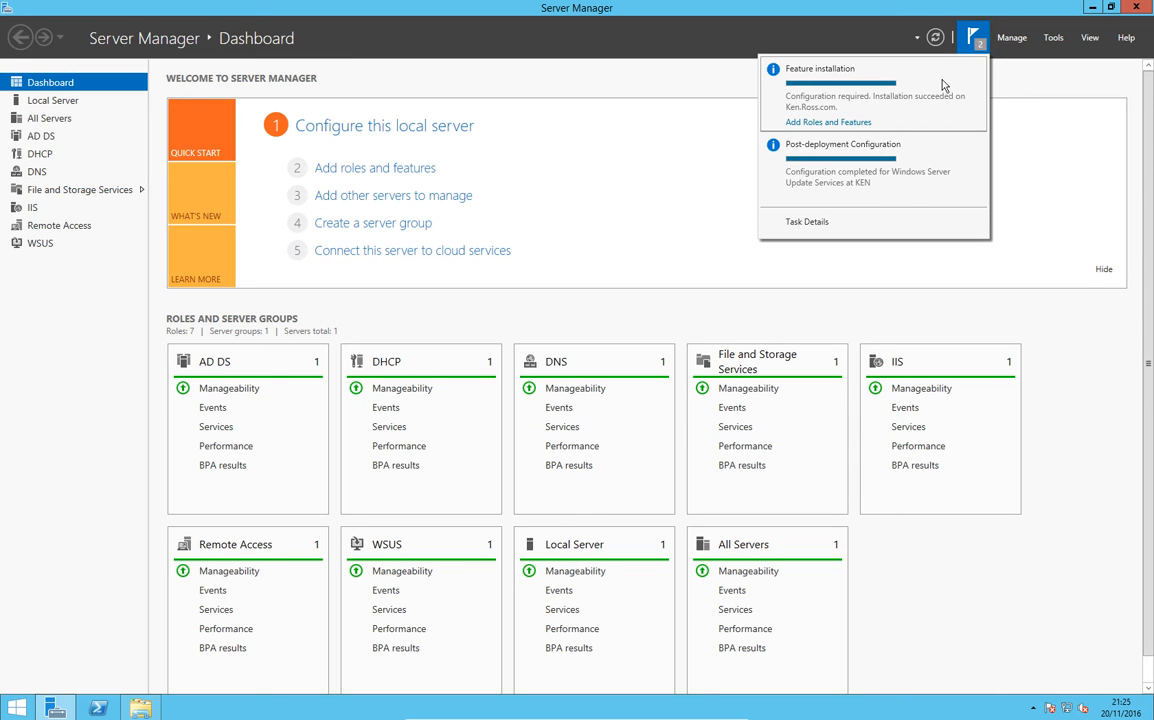
{"action": "left_click", "coordinate": [976, 70]}
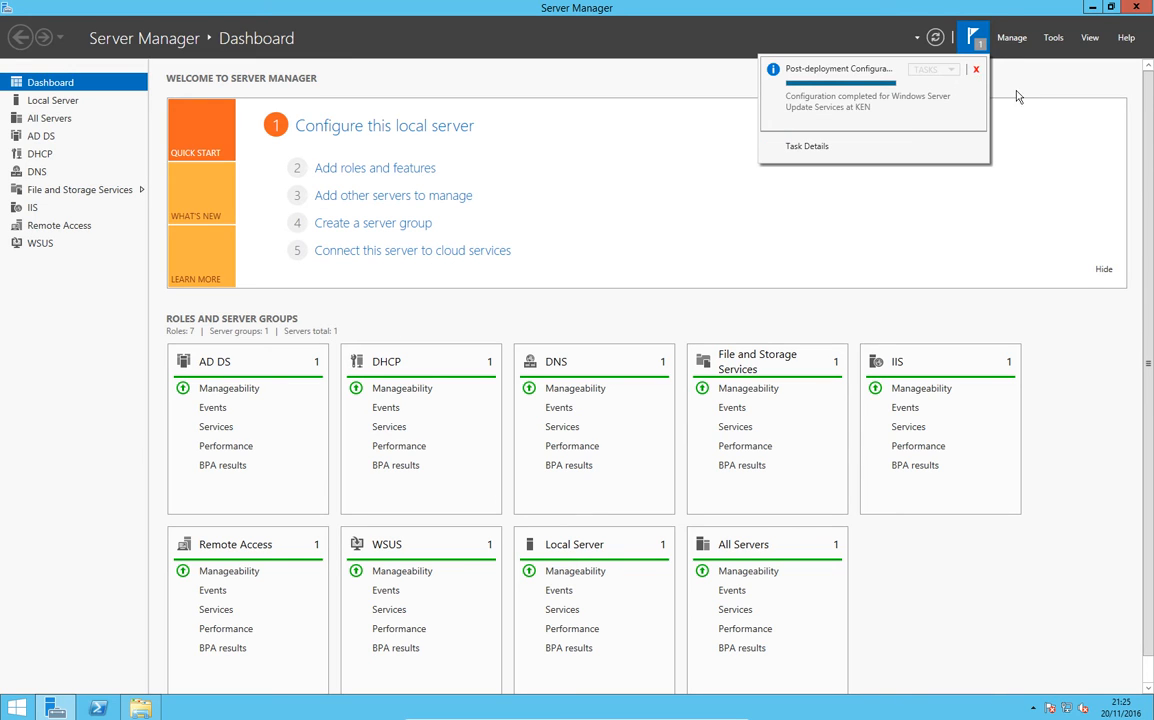
{"action": "left_click", "coordinate": [977, 70]}
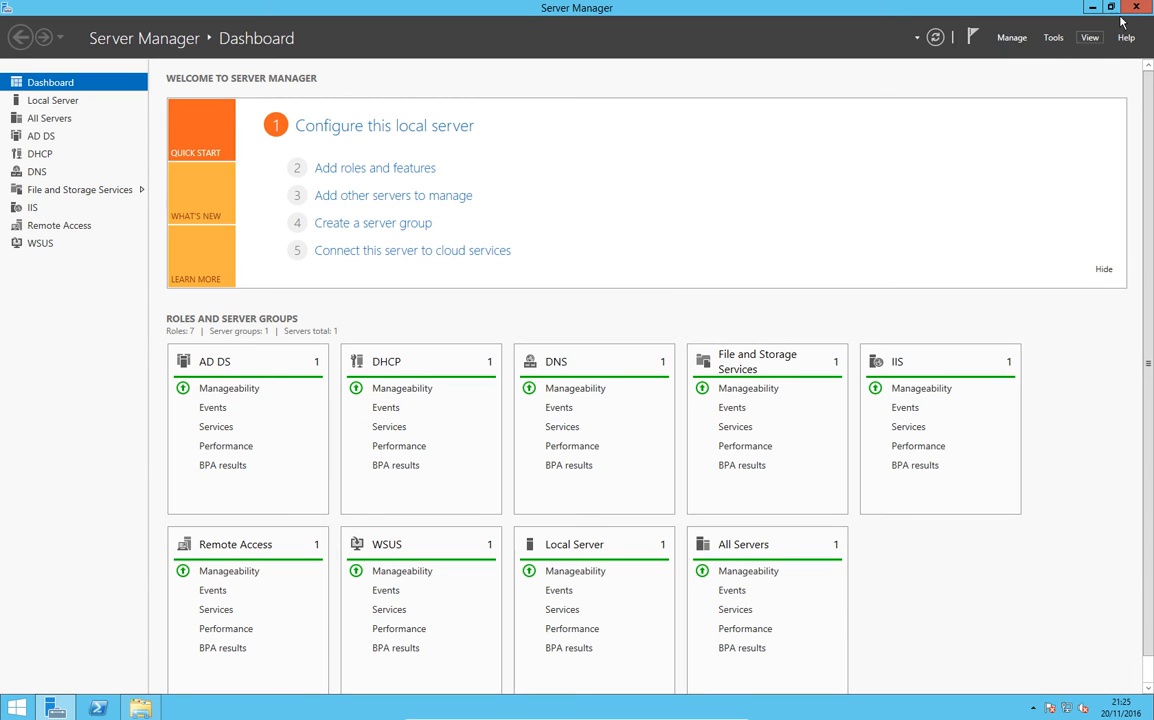
{"action": "left_click", "coordinate": [1136, 6]}
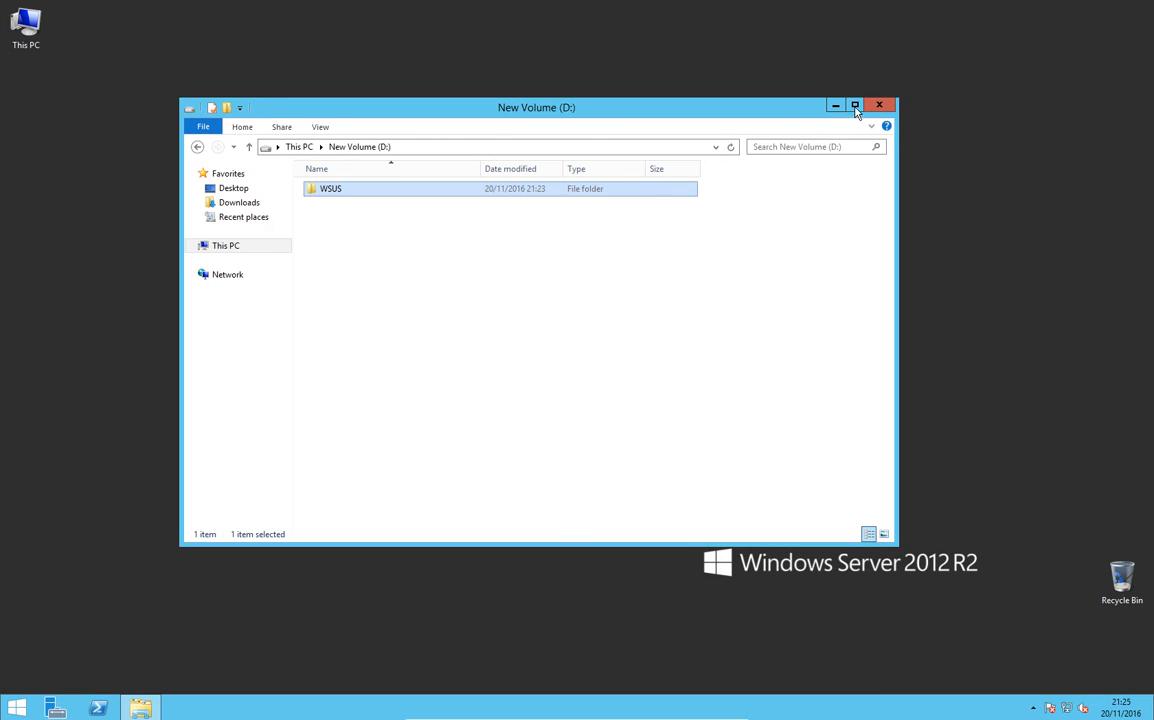
Step: Open Windows Server Update Services from Administrative Tools and advance its Configuration Wizard to the Microsoft Update Improvement Program page
{"action": "left_click", "coordinate": [15, 710]}
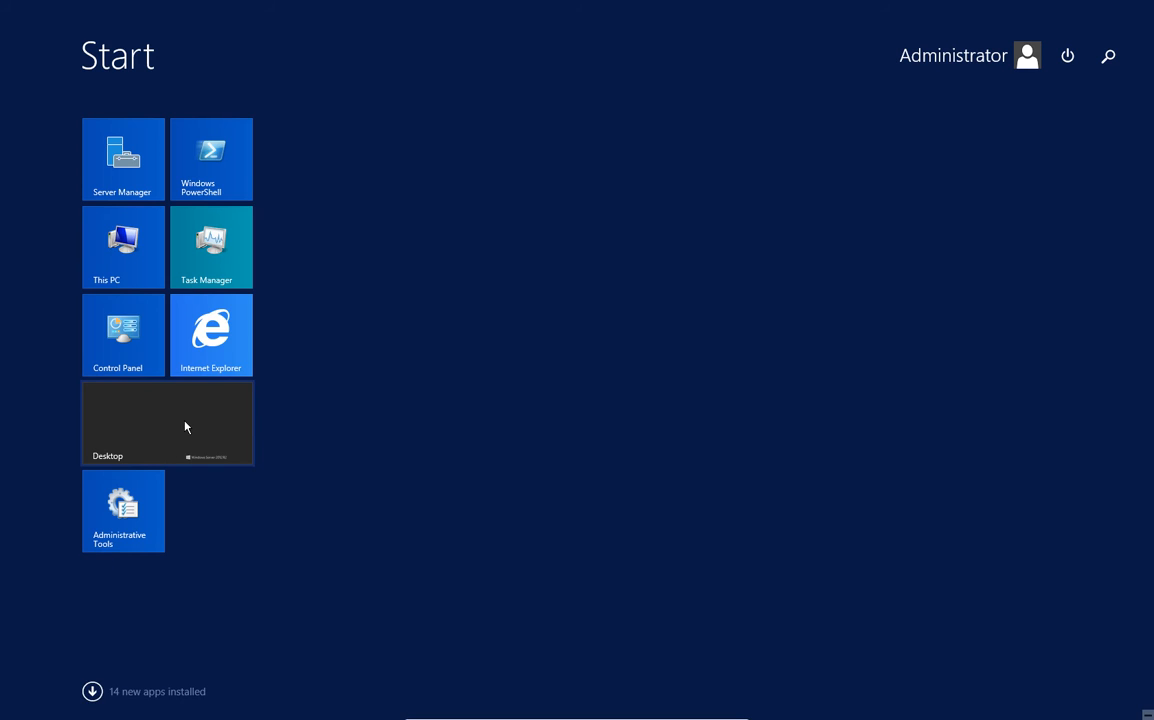
{"action": "left_click", "coordinate": [118, 507]}
{"action": "scroll", "coordinate": [444, 325], "scroll_direction": "down", "scroll_amount": 6}
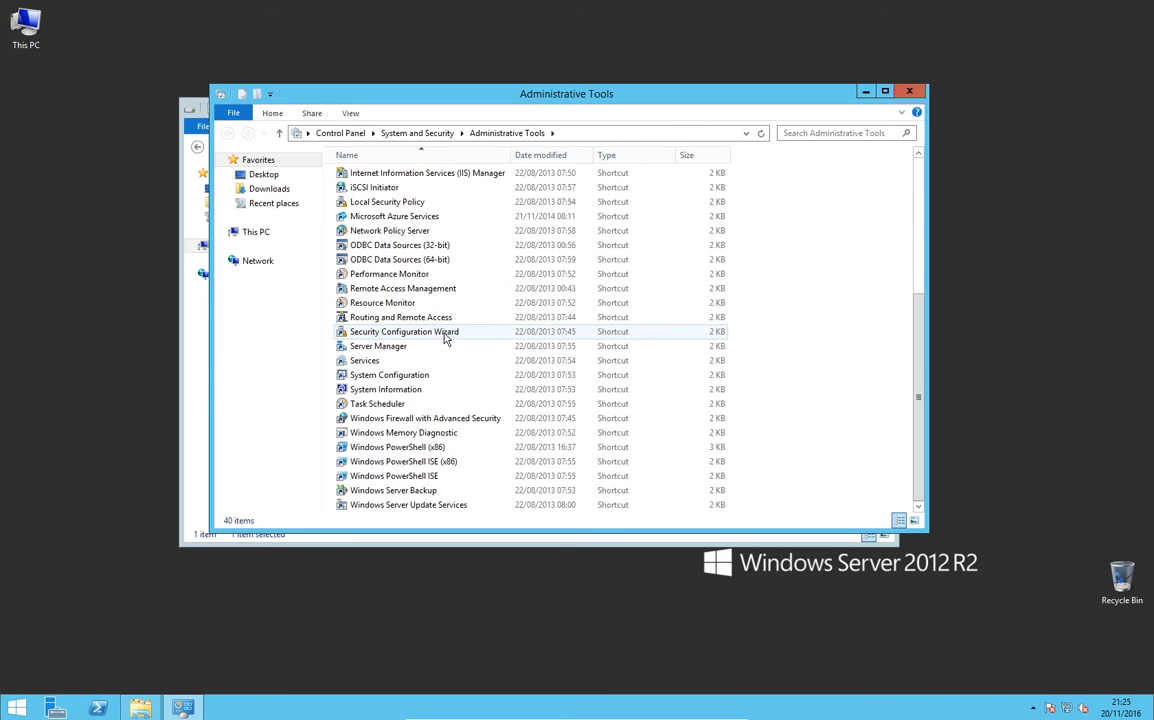
{"action": "left_click", "coordinate": [431, 508]}
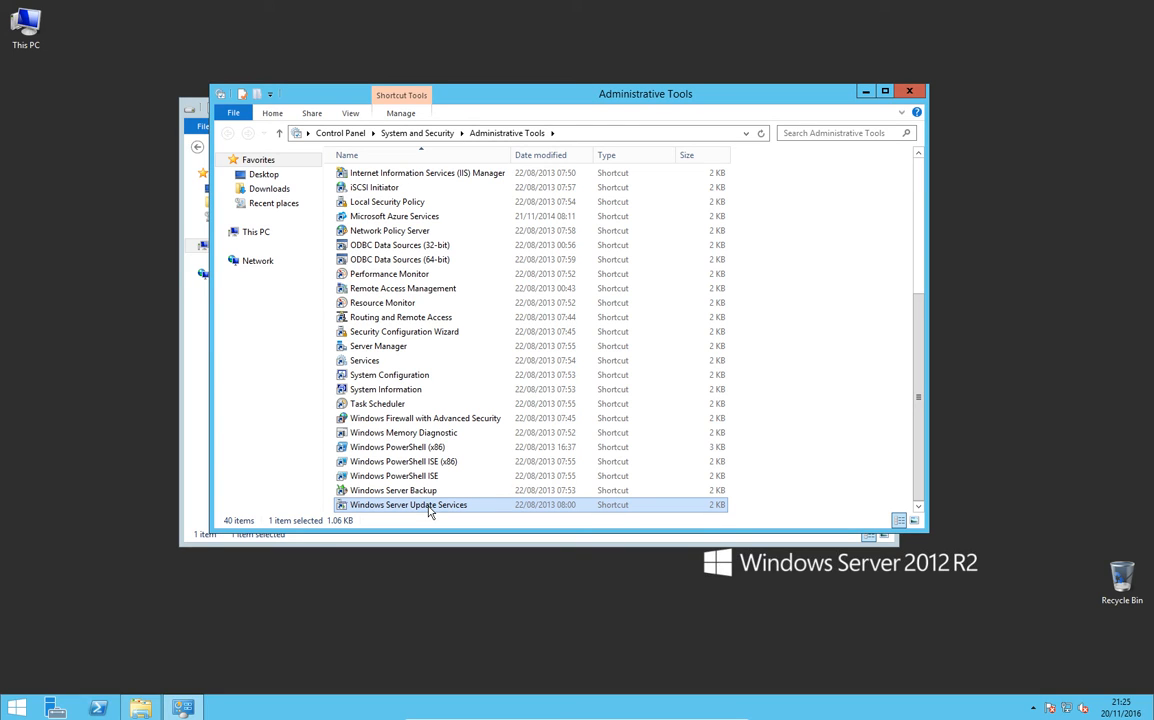
{"action": "double_click", "coordinate": [431, 508]}
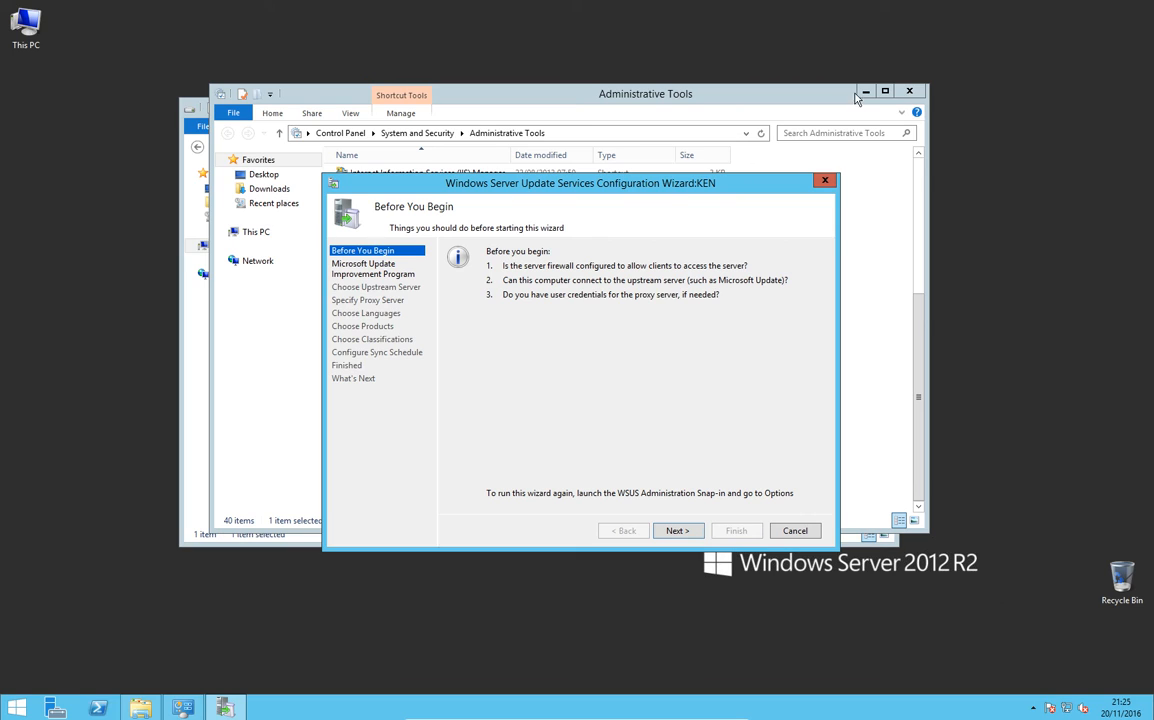
{"action": "left_click", "coordinate": [686, 534]}
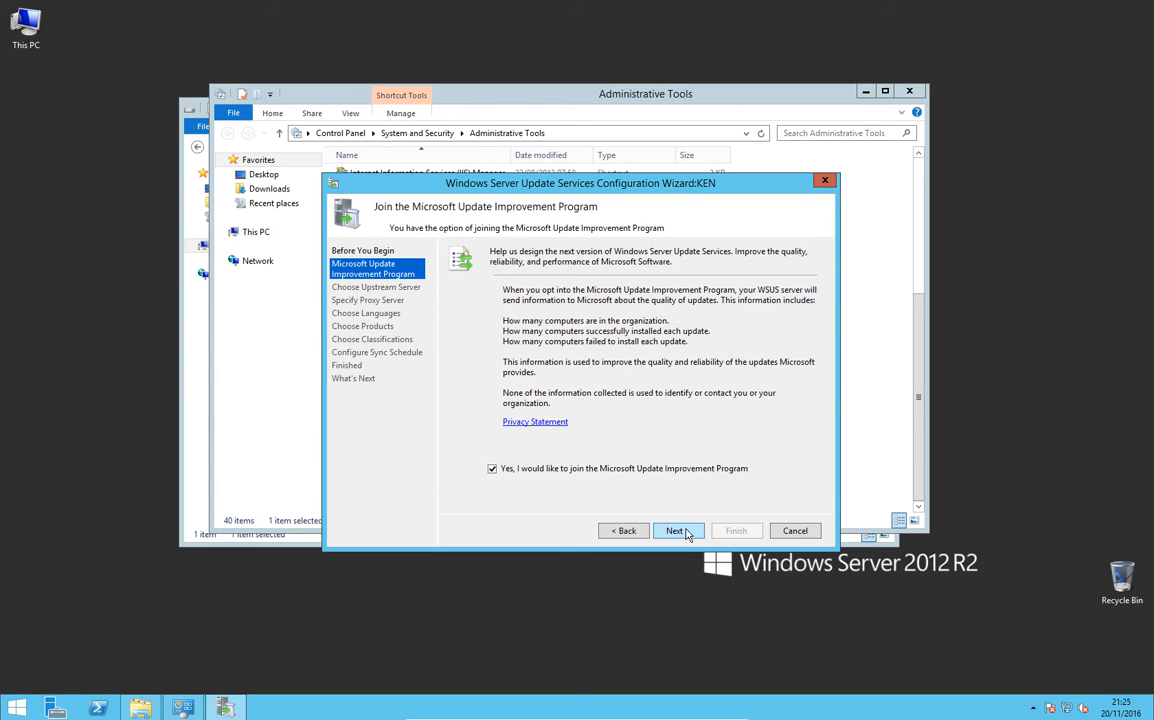
Step: Decline the Microsoft Update Improvement Program and keep synchronization from Microsoft Update without a proxy server
{"action": "left_click", "coordinate": [493, 468]}
{"action": "left_click", "coordinate": [676, 531]}
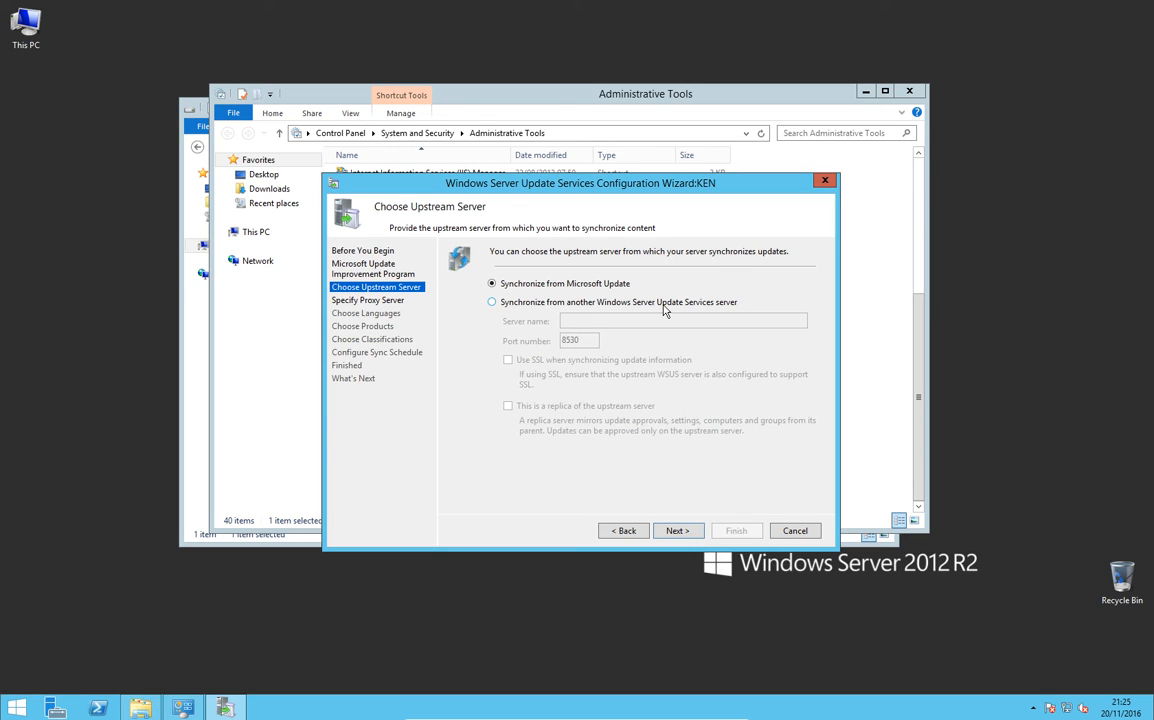
{"action": "left_click", "coordinate": [677, 532]}
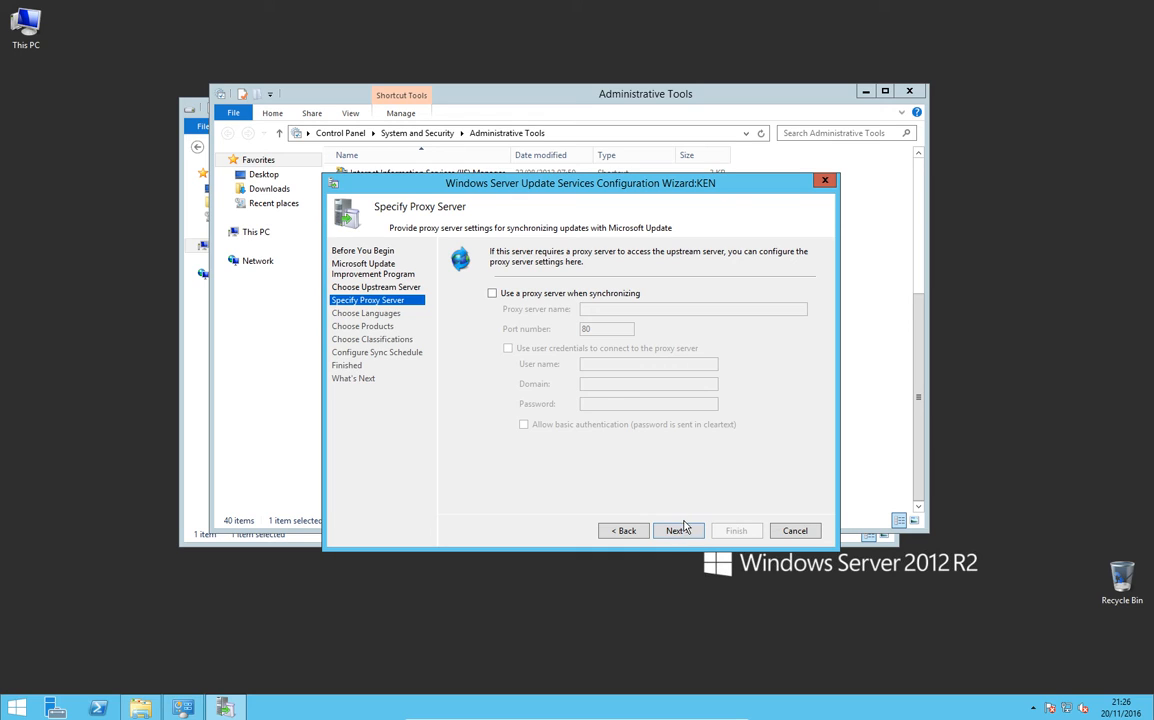
{"action": "left_click", "coordinate": [678, 528]}
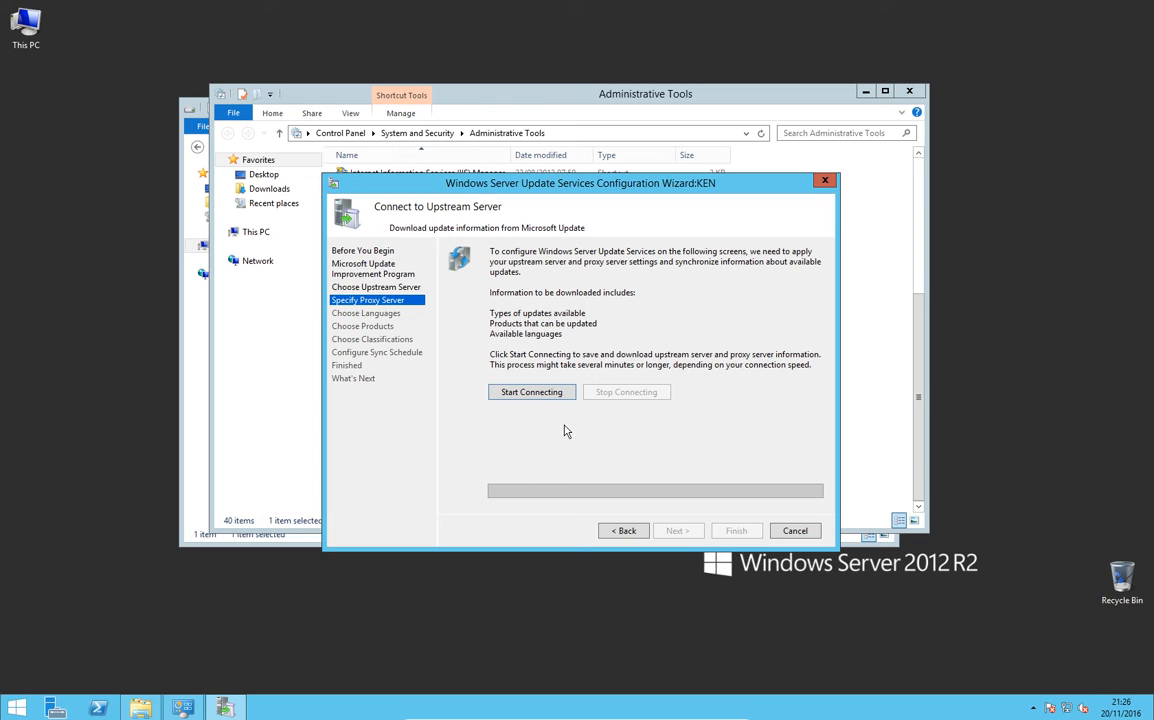
Step: Connect to the upstream server to download its update information, and keep update downloads limited to English
{"action": "left_click", "coordinate": [537, 396]}
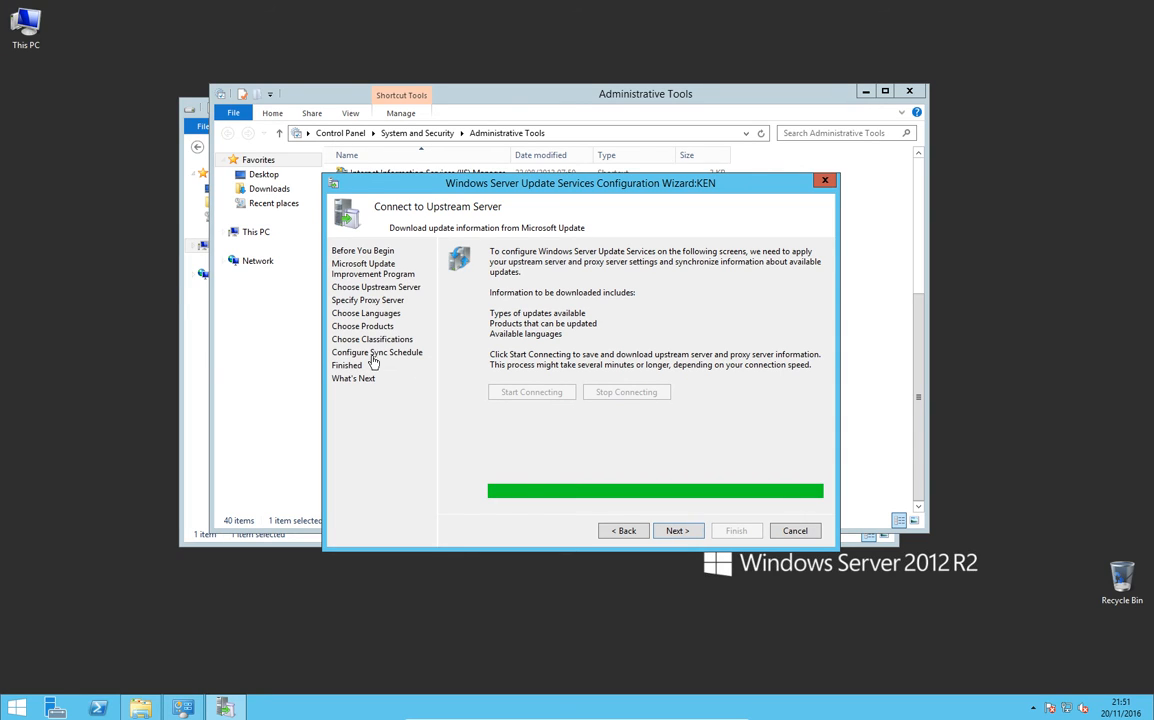
{"action": "left_click", "coordinate": [677, 530]}
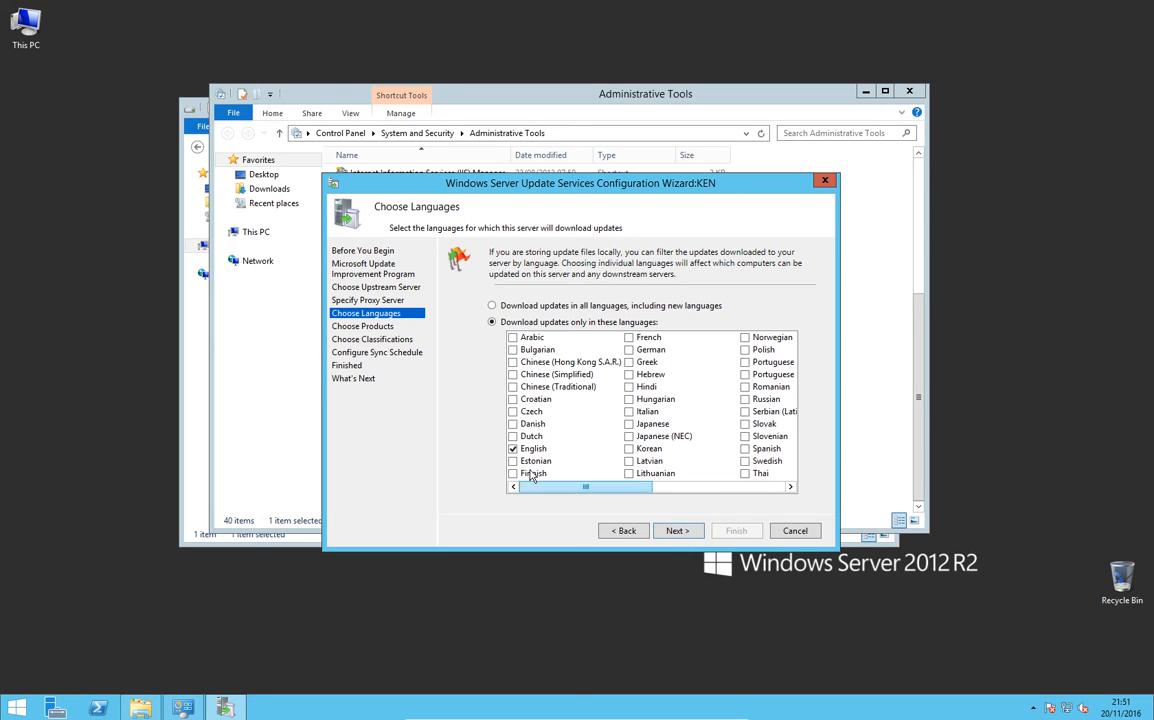
{"action": "left_click", "coordinate": [674, 529]}
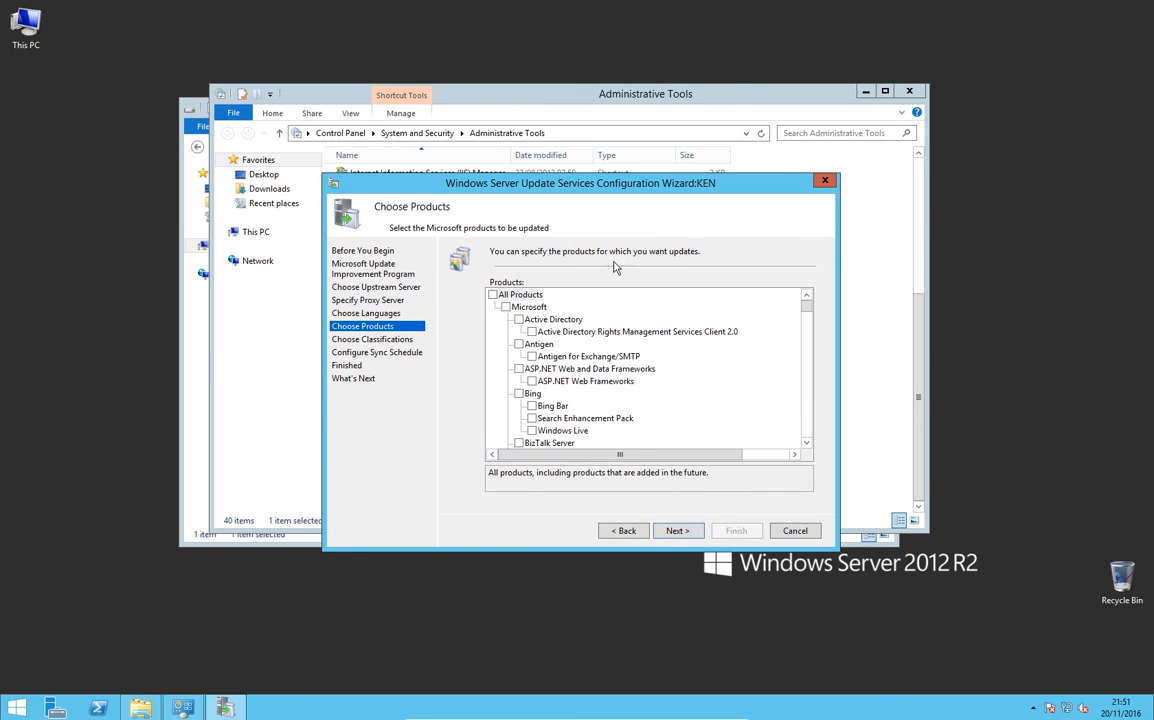
Step: Clear the Office product group and select only Office 2013 within it
{"action": "scroll", "coordinate": [690, 376], "scroll_direction": "down", "scroll_amount": 15}
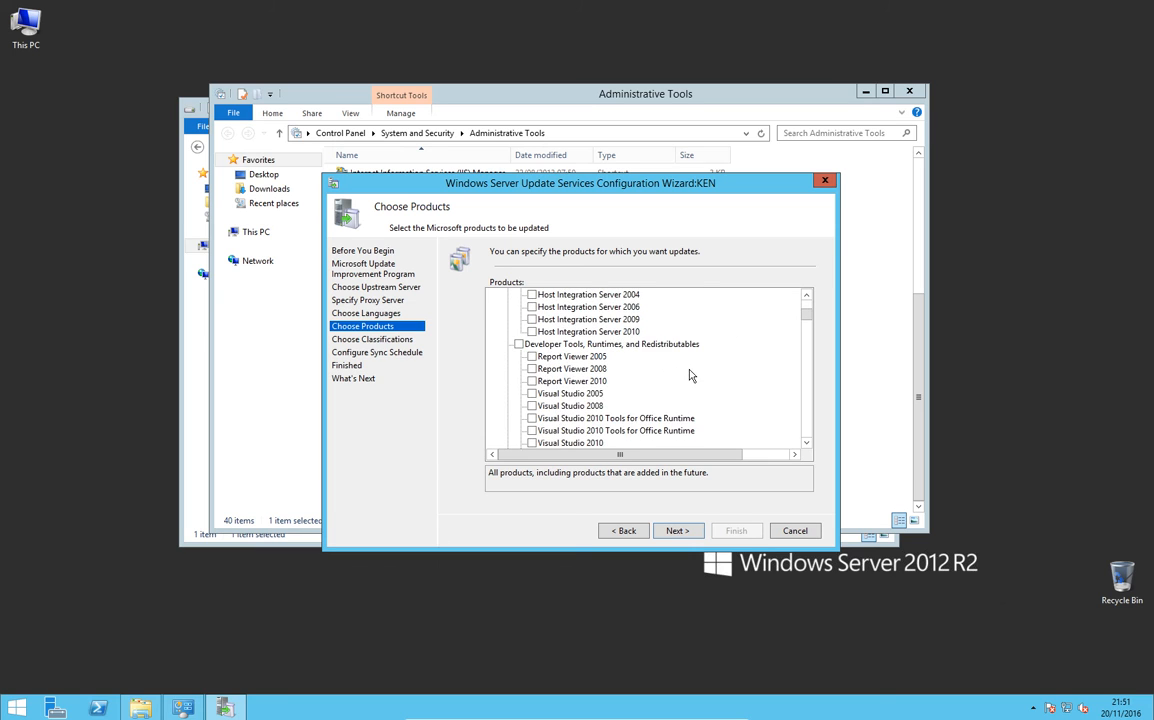
{"action": "scroll", "coordinate": [695, 380], "scroll_direction": "down", "scroll_amount": 15}
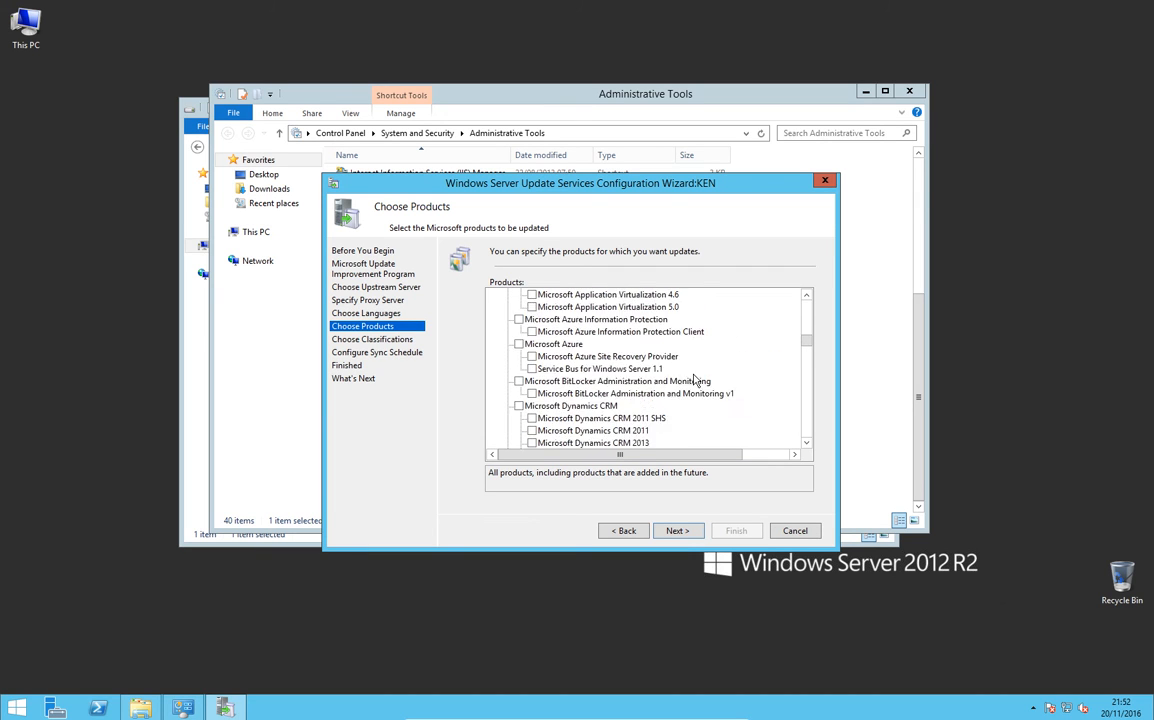
{"action": "scroll", "coordinate": [699, 384], "scroll_direction": "down", "scroll_amount": 2}
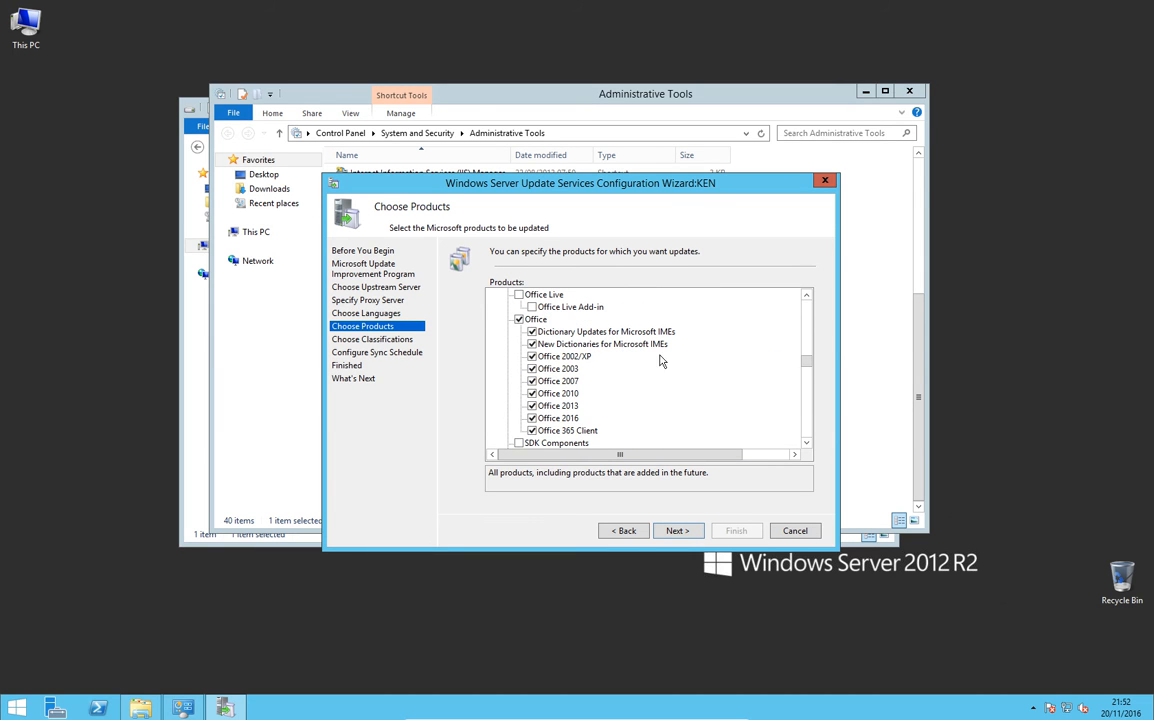
{"action": "left_click", "coordinate": [519, 320]}
{"action": "left_click", "coordinate": [532, 406]}
Step: Deselect the entire Windows product group in the product list
{"action": "scroll", "coordinate": [716, 386], "scroll_direction": "down", "scroll_amount": 5}
{"action": "scroll", "coordinate": [740, 375], "scroll_direction": "down", "scroll_amount": 15}
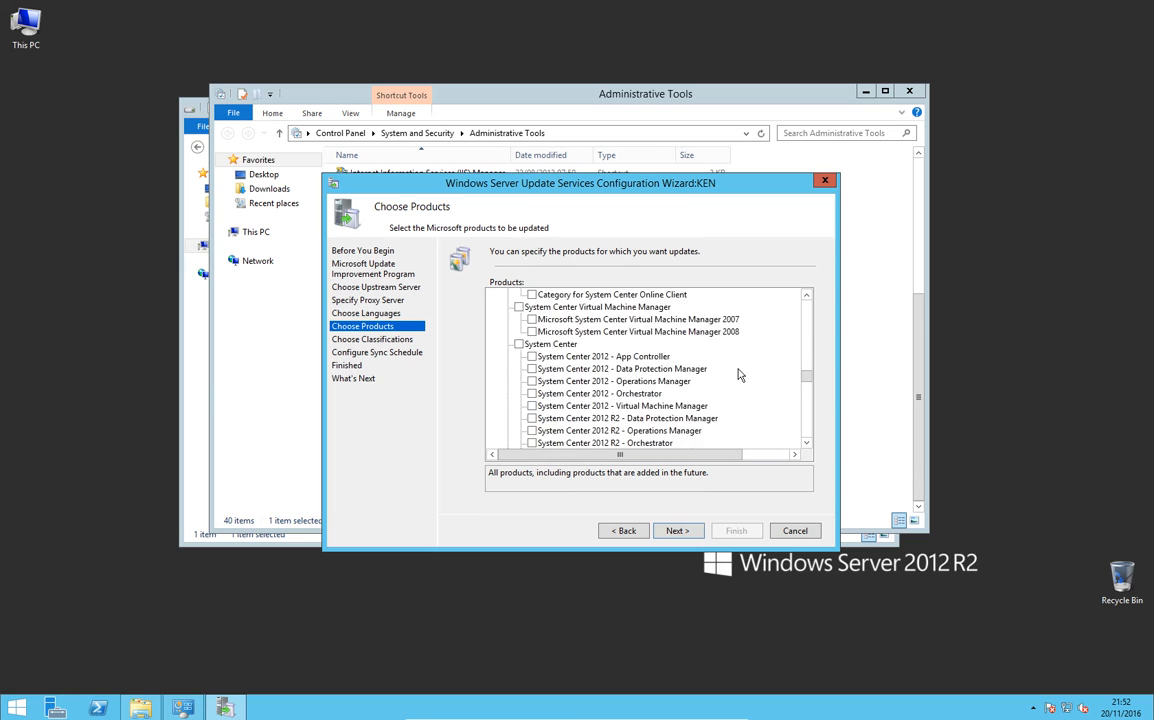
{"action": "scroll", "coordinate": [740, 375], "scroll_direction": "down", "scroll_amount": 10}
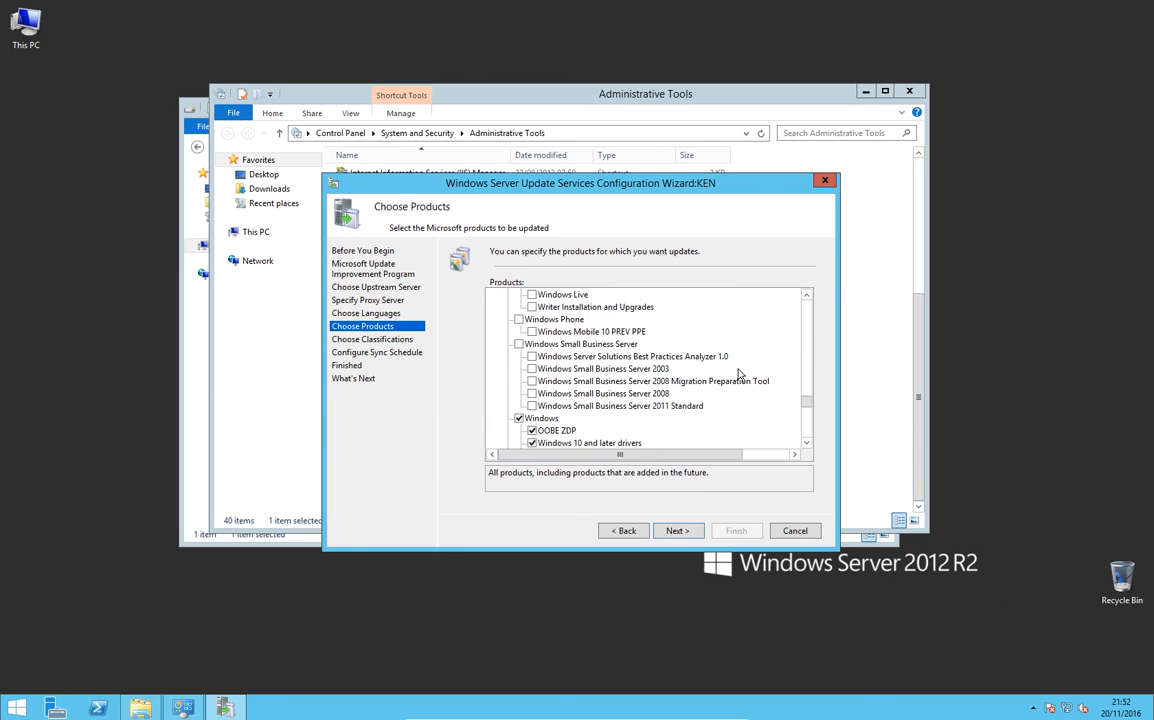
{"action": "left_click", "coordinate": [518, 306]}
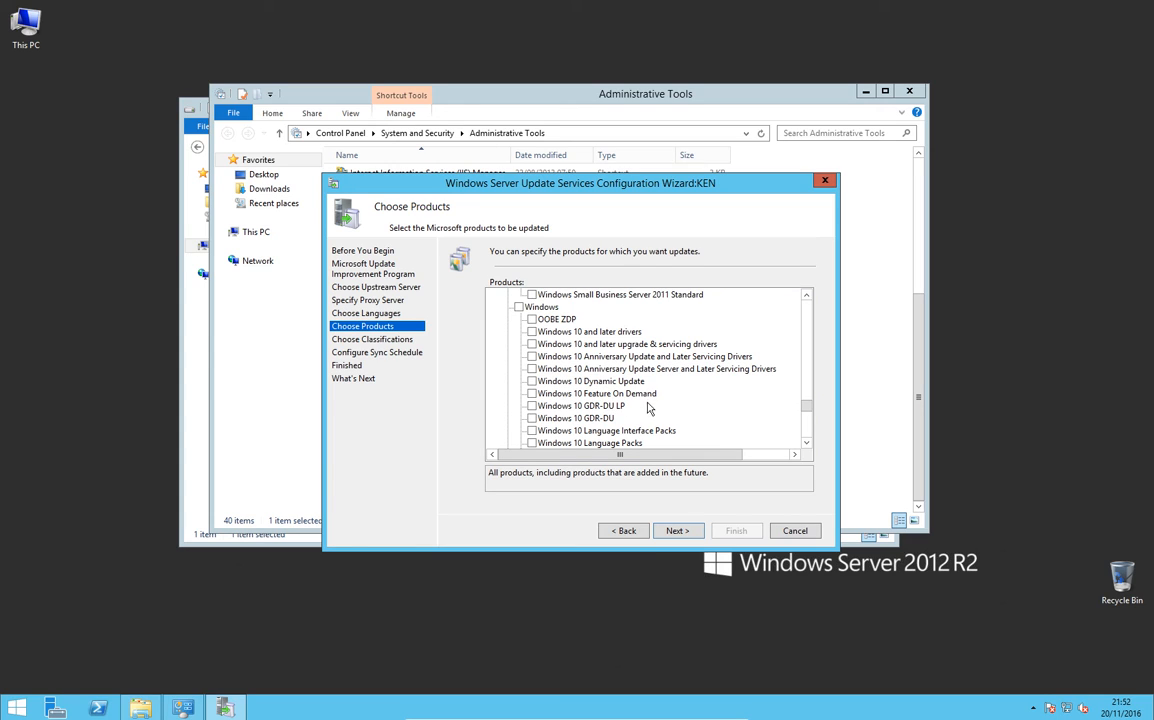
Step: Select the Windows 10 product entries from Windows 10 and later drivers through Windows 10 LTSB
{"action": "left_click", "coordinate": [531, 333]}
{"action": "left_click", "coordinate": [531, 344]}
{"action": "left_click", "coordinate": [532, 356]}
{"action": "left_click", "coordinate": [532, 369]}
{"action": "left_click", "coordinate": [532, 381]}
{"action": "left_click", "coordinate": [532, 393]}
{"action": "left_click", "coordinate": [532, 406]}
{"action": "left_click", "coordinate": [532, 418]}
{"action": "left_click", "coordinate": [532, 430]}
{"action": "left_click", "coordinate": [532, 443]}
{"action": "scroll", "coordinate": [535, 440], "scroll_direction": "down", "scroll_amount": 2}
{"action": "left_click", "coordinate": [532, 381]}
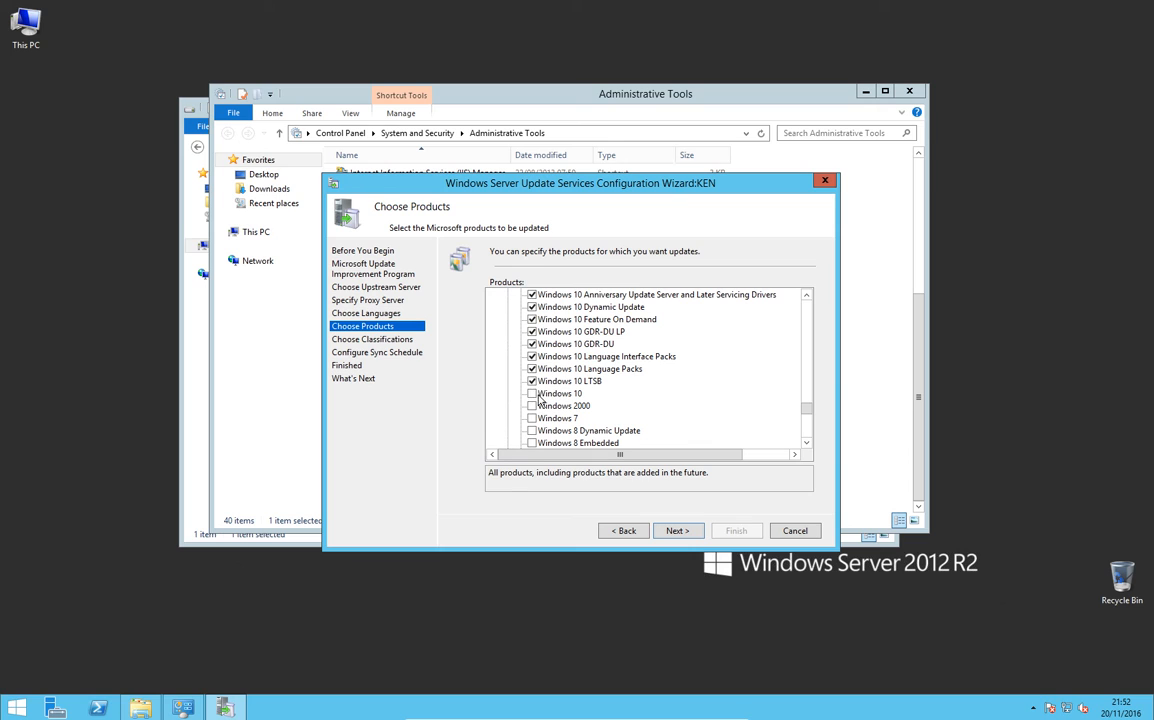
{"action": "scroll", "coordinate": [700, 396], "scroll_direction": "down", "scroll_amount": 4}
{"action": "scroll", "coordinate": [711, 396], "scroll_direction": "down", "scroll_amount": 12}
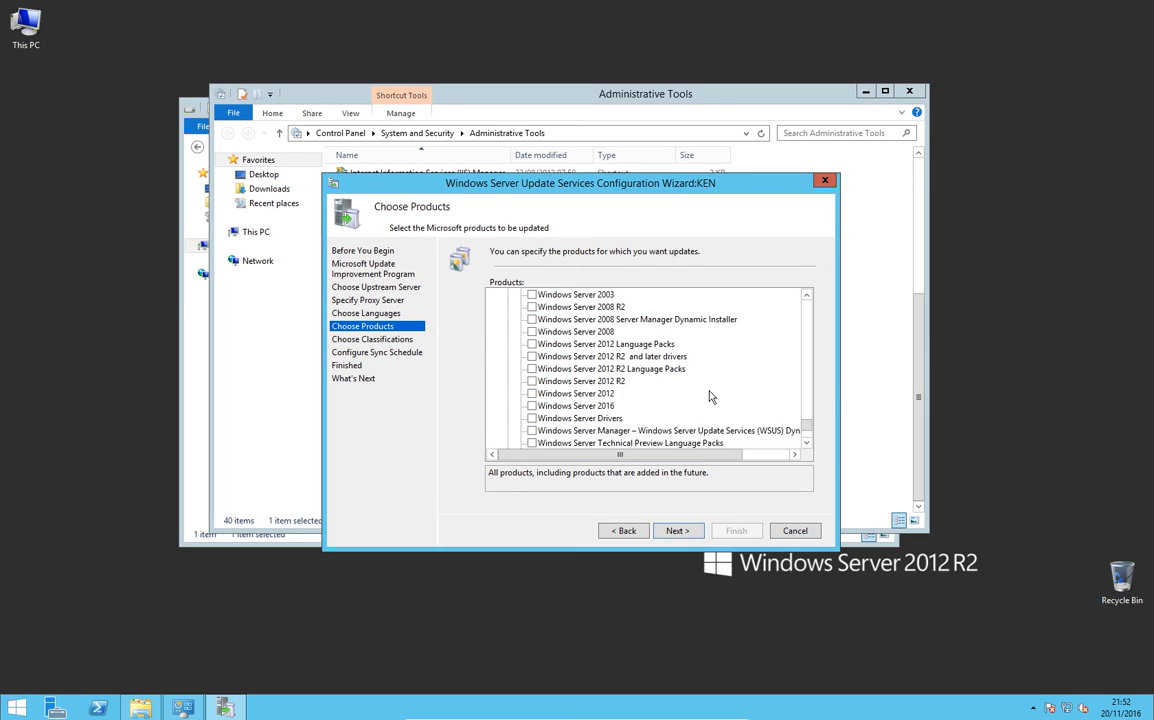
Step: Accept the product selection and include all update classifications in the synchronization
{"action": "left_click", "coordinate": [689, 534]}
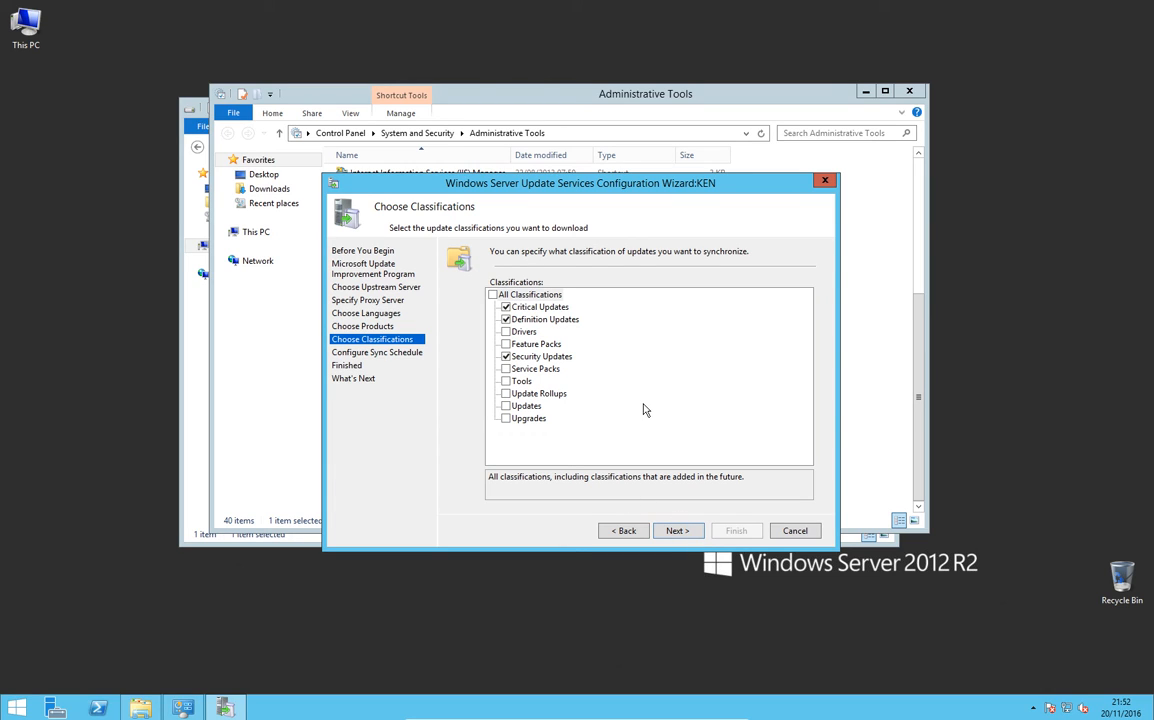
{"action": "left_click", "coordinate": [492, 295]}
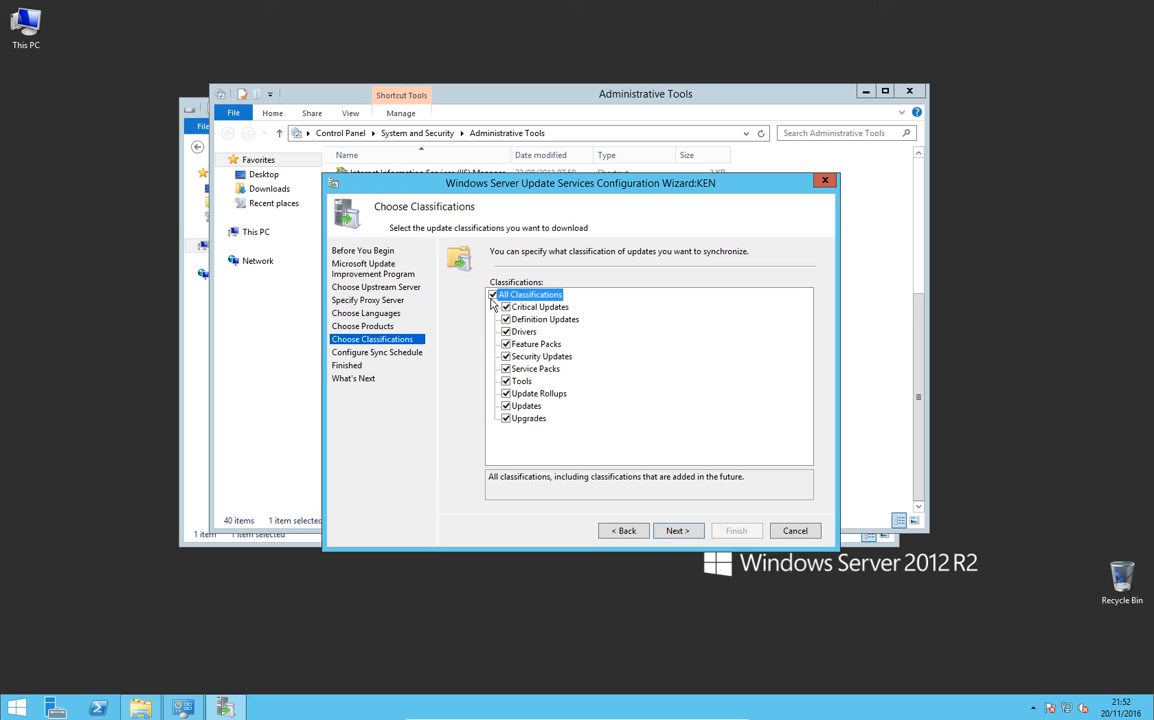
{"action": "left_click", "coordinate": [696, 534]}
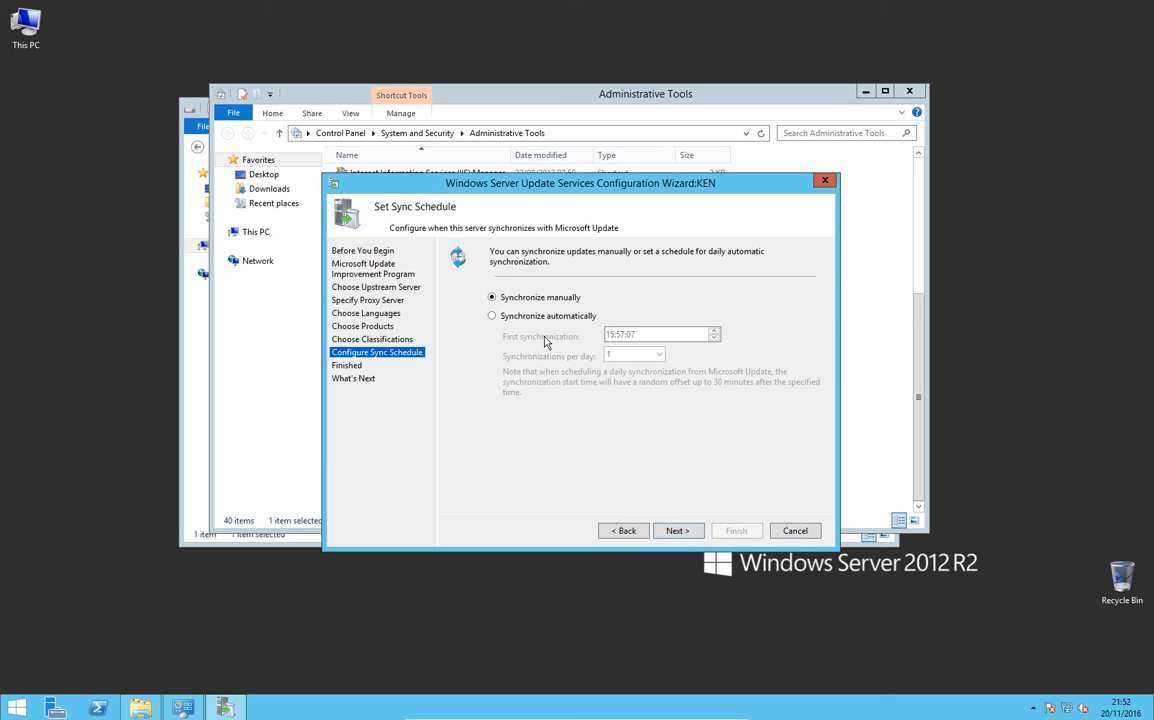
Step: Schedule automatic synchronization with the first synchronization at 23:59:59
{"action": "left_click", "coordinate": [520, 316]}
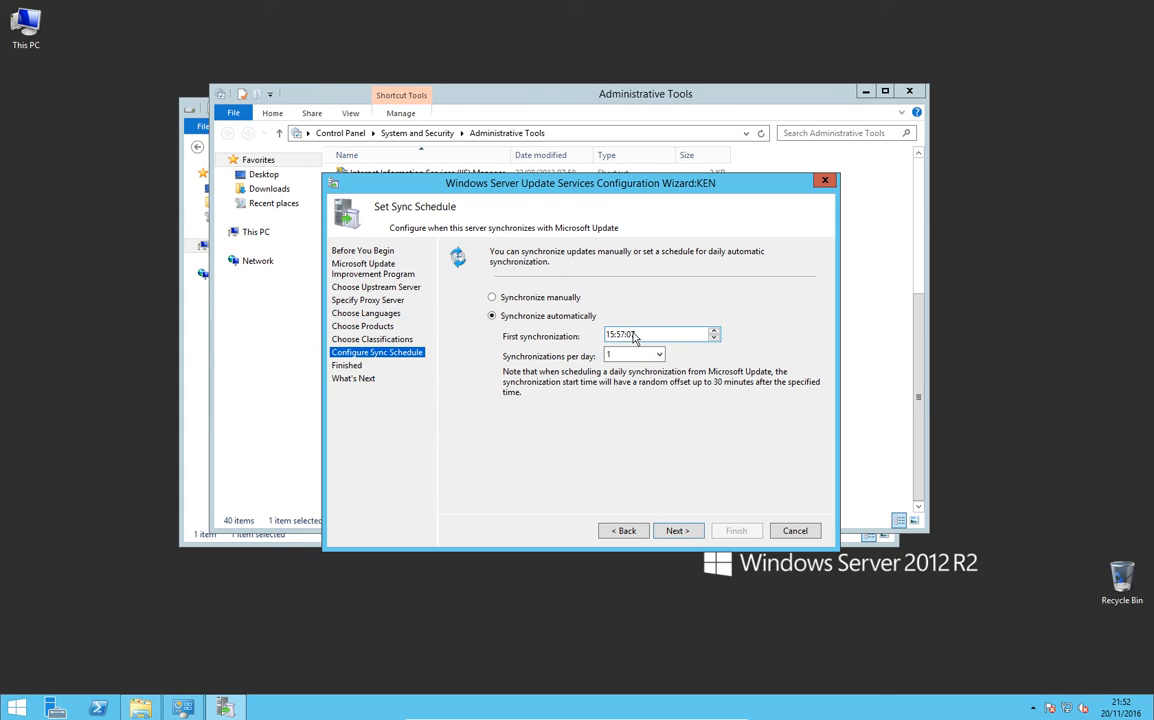
{"action": "left_click", "coordinate": [630, 336]}
{"action": "left_click", "coordinate": [606, 338]}
{"action": "type", "text": "23"}
{"action": "left_click", "coordinate": [620, 336]}
{"action": "type", "text": "59"}
{"action": "left_click", "coordinate": [630, 336]}
{"action": "type", "text": "59"}
{"action": "left_click", "coordinate": [677, 531]}
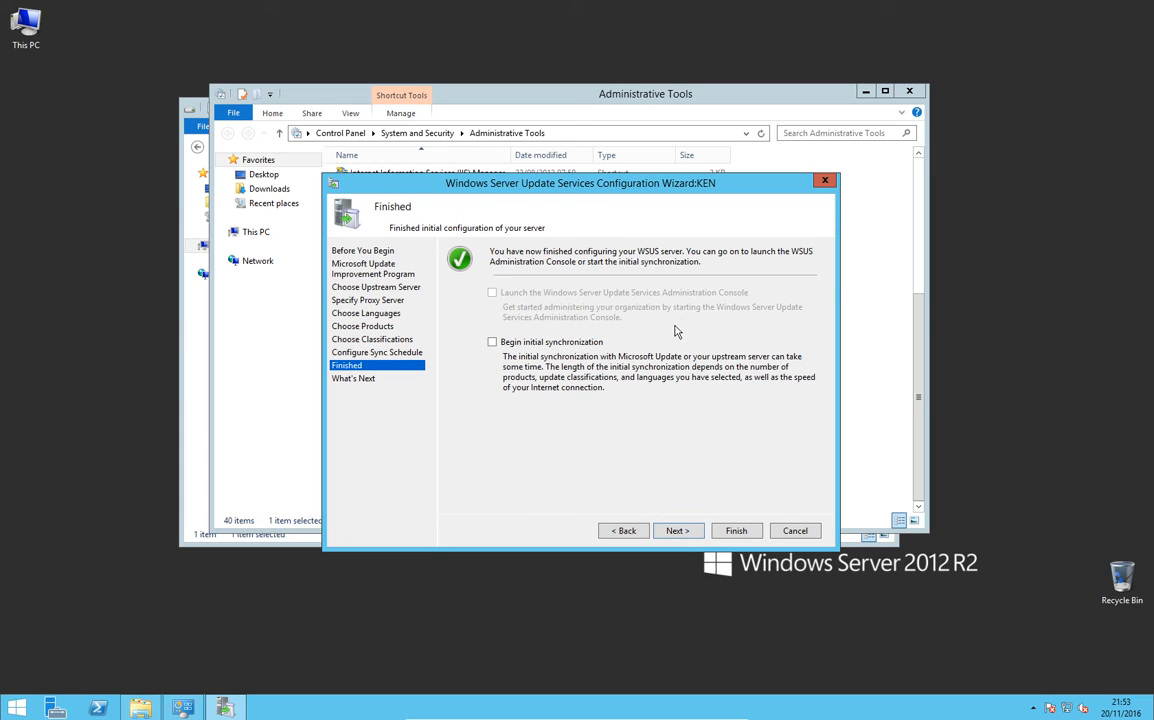
Step: Enable the initial synchronization, finish the configuration wizard, and close the leftover Explorer windows behind it
{"action": "left_click", "coordinate": [493, 342]}
{"action": "left_click", "coordinate": [680, 532]}
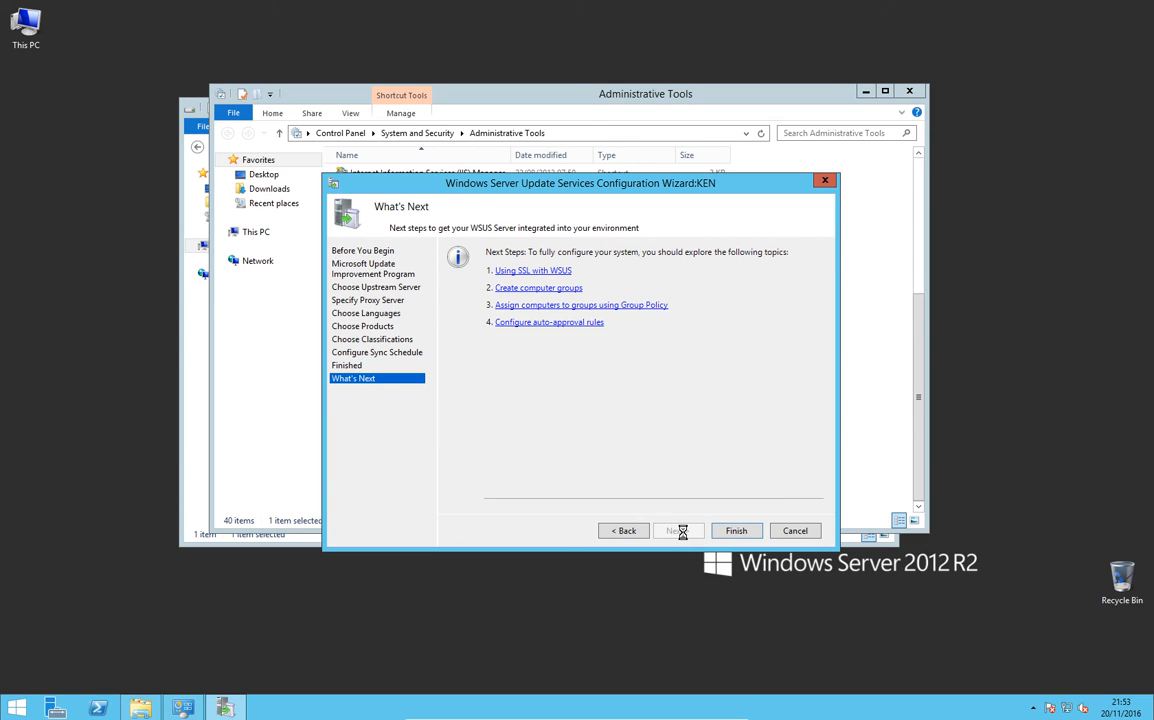
{"action": "left_click", "coordinate": [739, 536]}
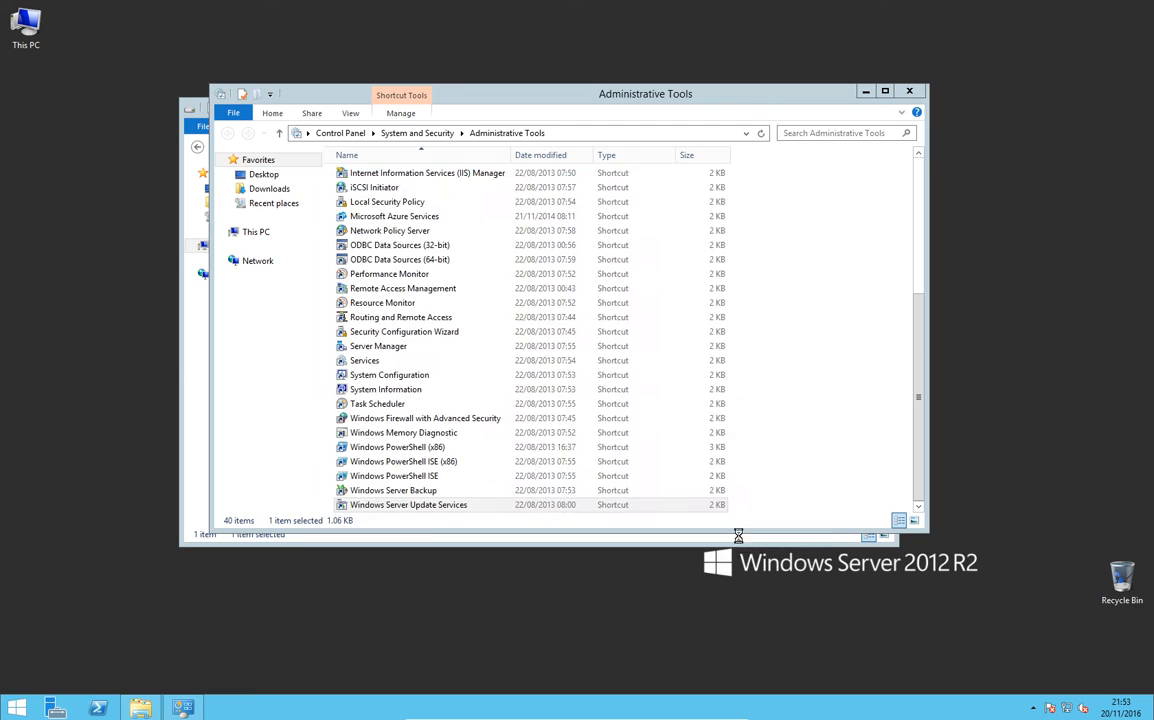
{"action": "left_click", "coordinate": [909, 91]}
{"action": "left_click", "coordinate": [706, 100]}
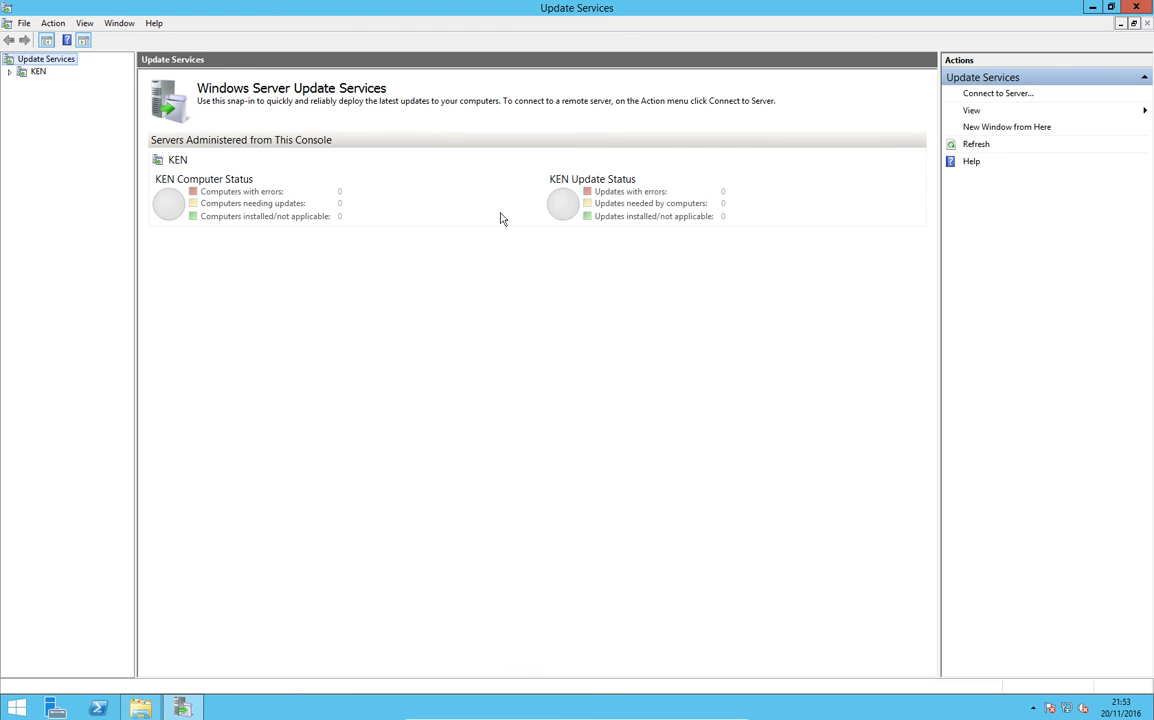
Step: Show All Updates for the server with the status filter set to Any, and refresh the list
{"action": "left_click", "coordinate": [9, 72]}
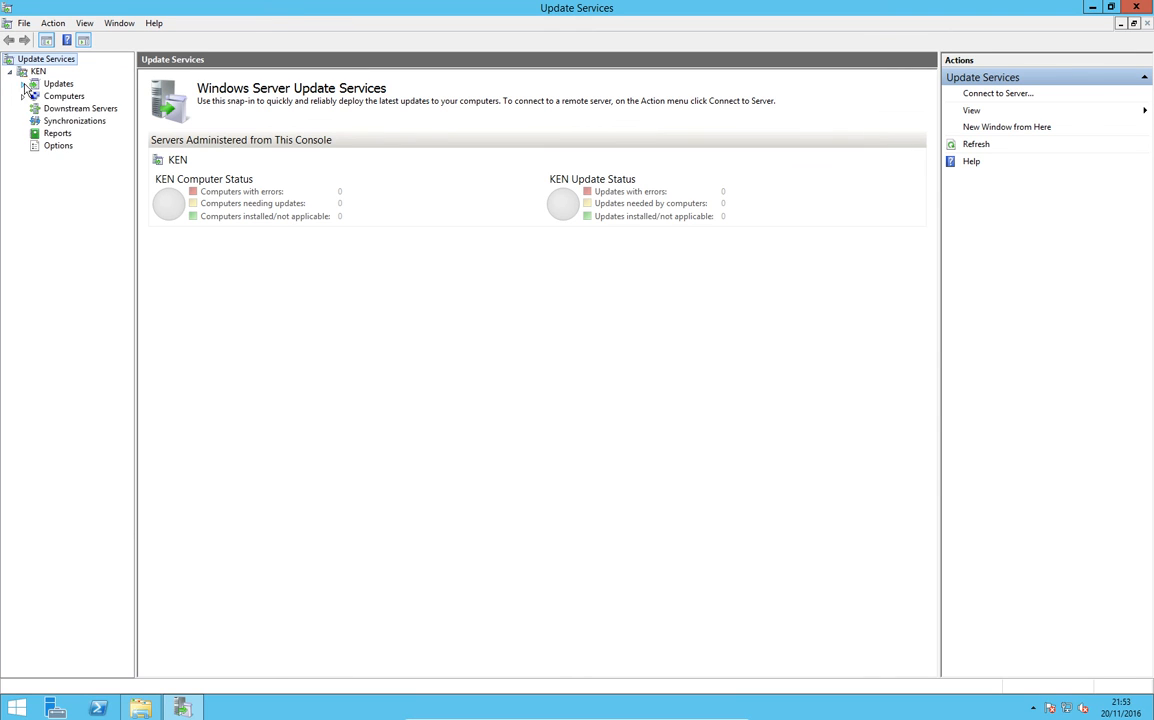
{"action": "left_click", "coordinate": [23, 84]}
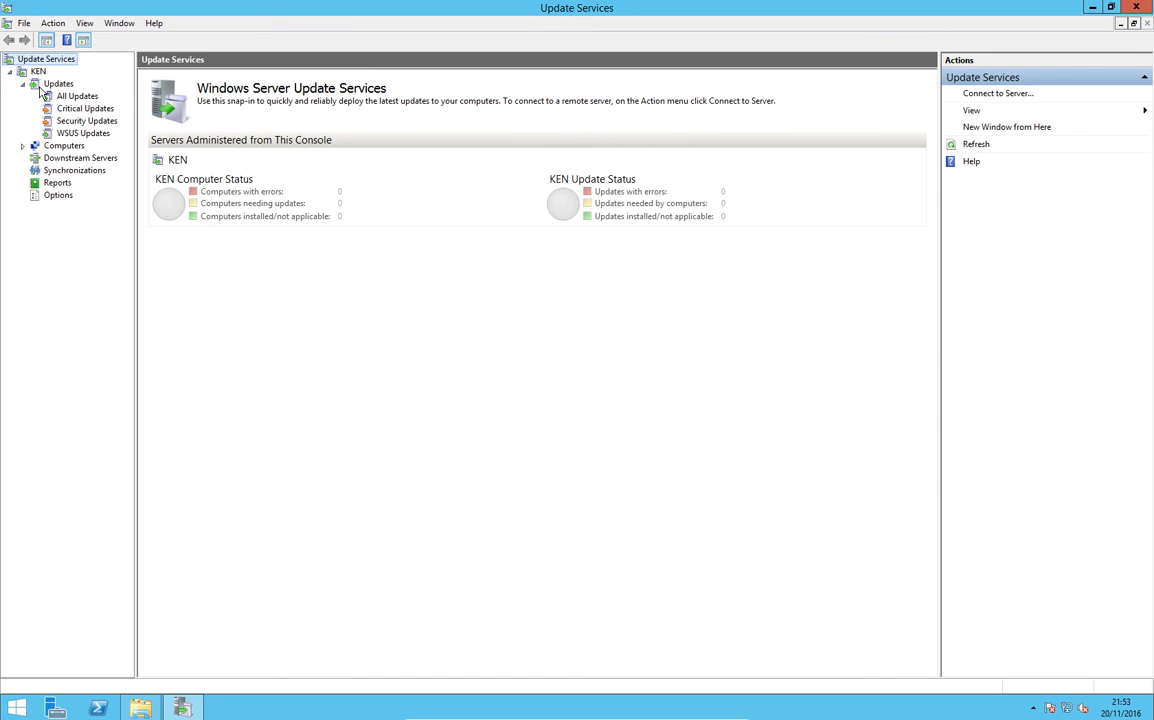
{"action": "left_click", "coordinate": [60, 95]}
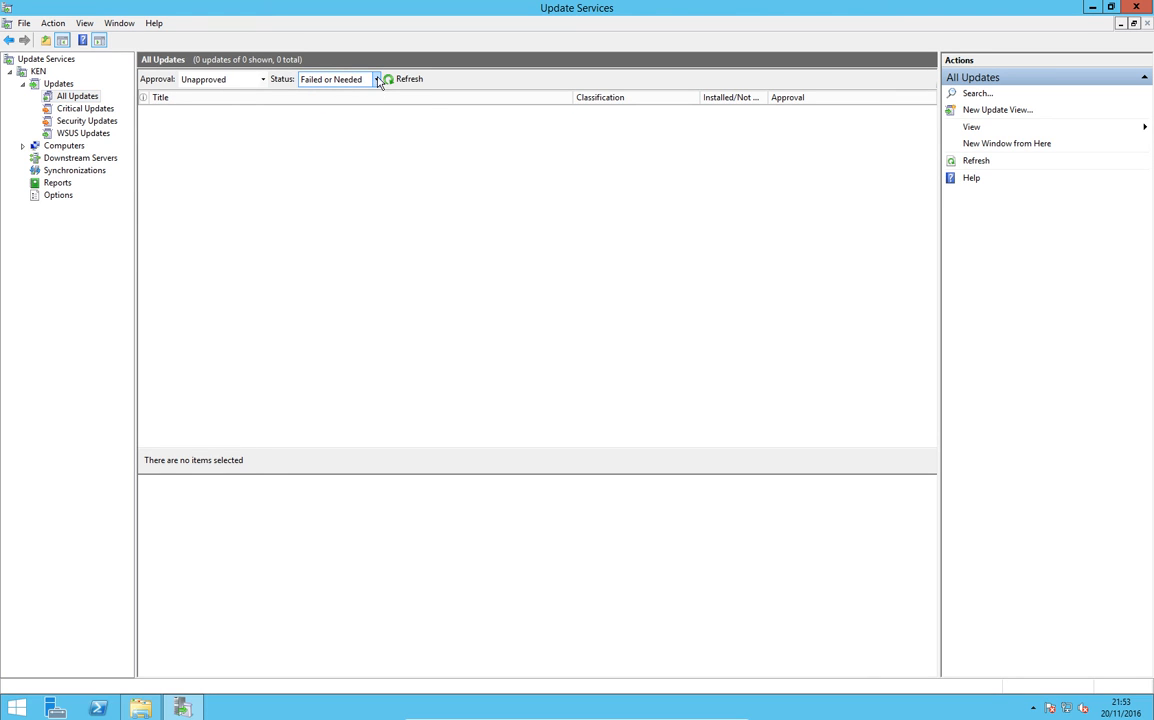
{"action": "left_click", "coordinate": [377, 79]}
{"action": "left_click", "coordinate": [320, 148]}
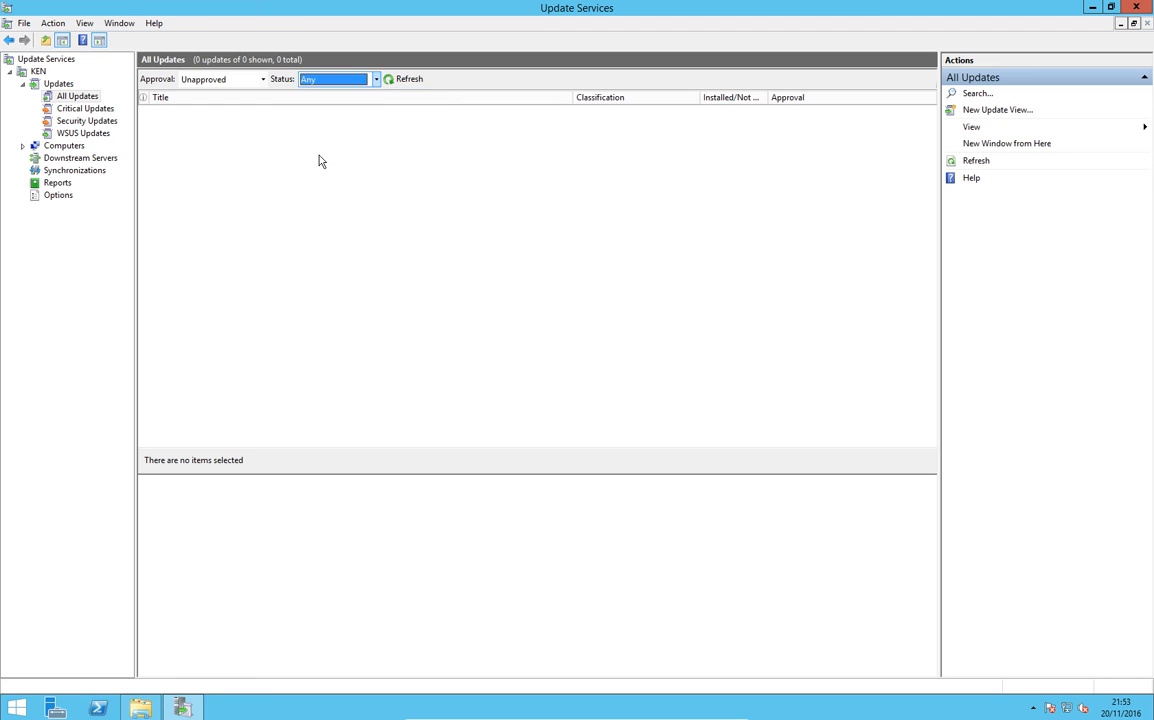
{"action": "left_click", "coordinate": [406, 80]}
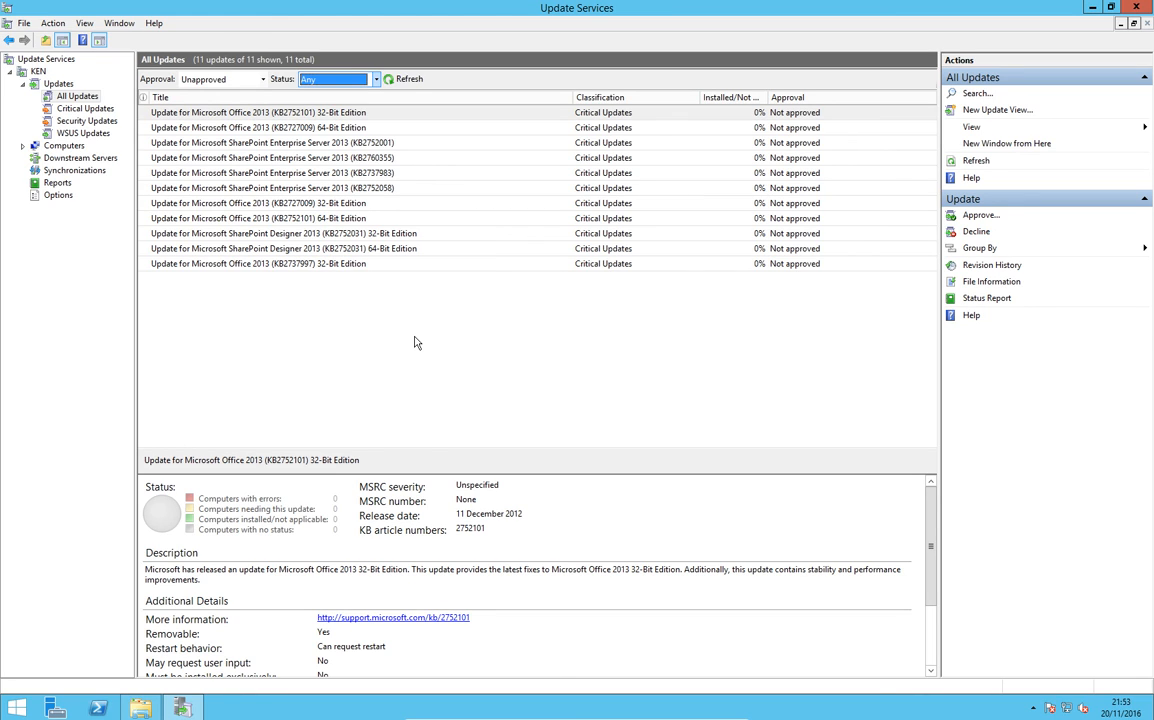
Step: Approve the Microsoft Office 2013 (KB2737997) 32-Bit Edition update for install on All Computers
{"action": "left_click", "coordinate": [220, 265]}
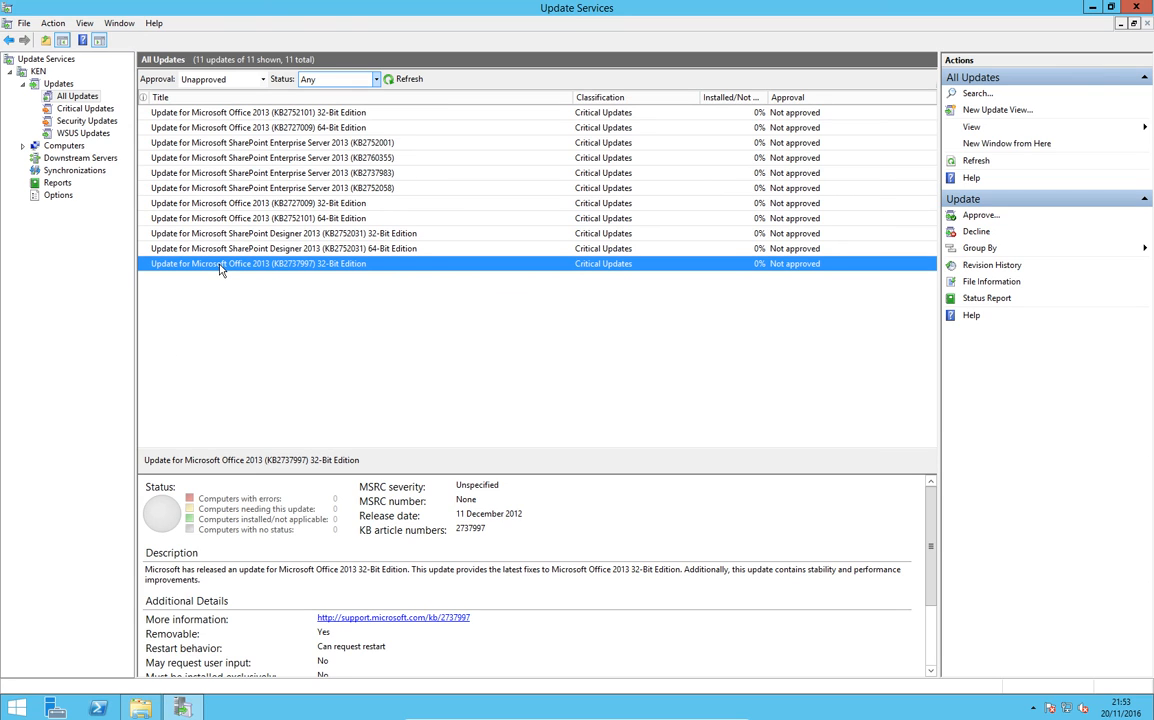
{"action": "right_click", "coordinate": [220, 269]}
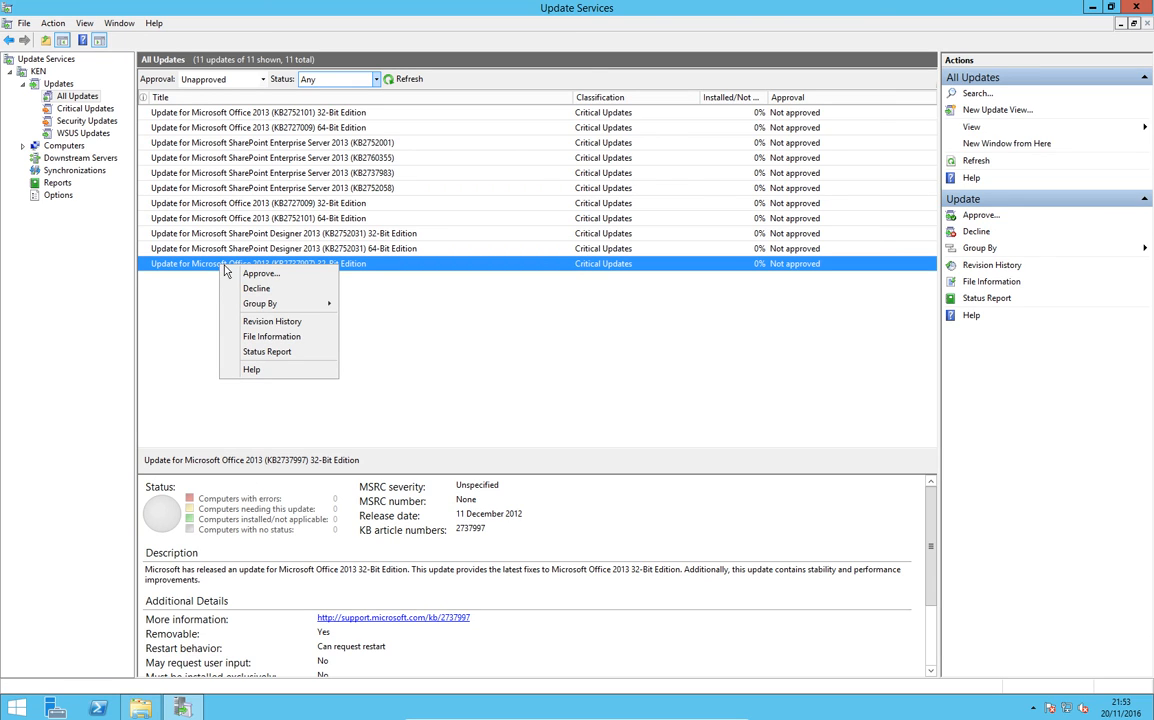
{"action": "left_click", "coordinate": [245, 274]}
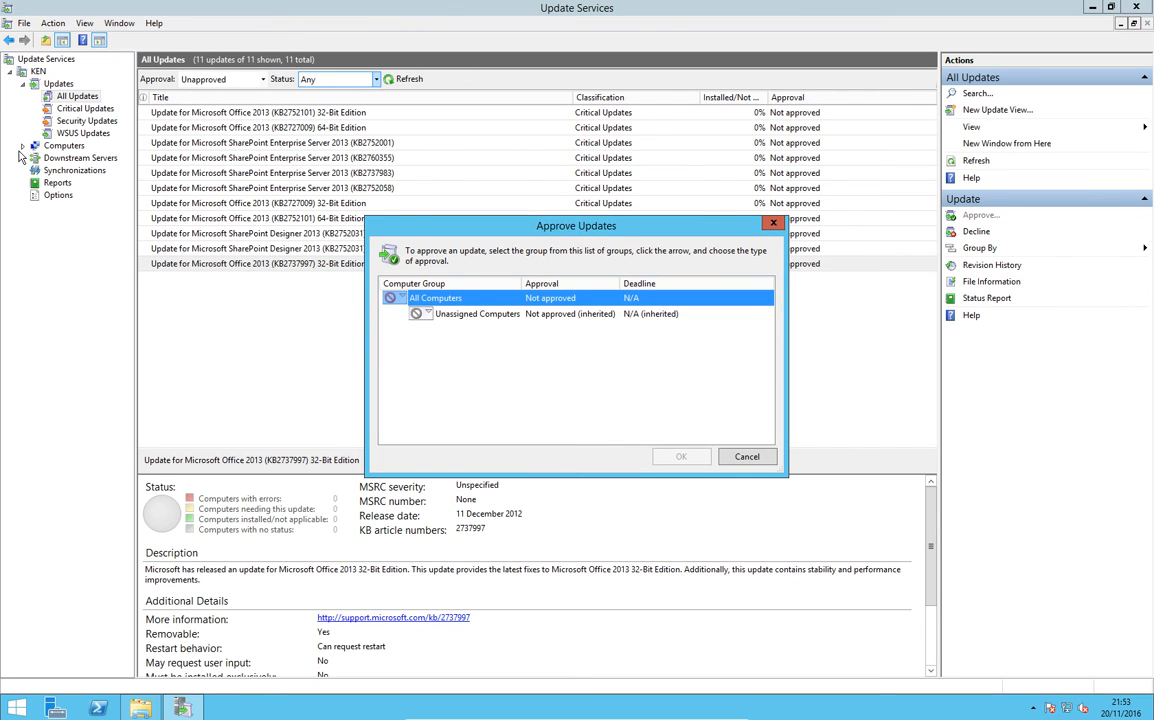
{"action": "left_click", "coordinate": [406, 299]}
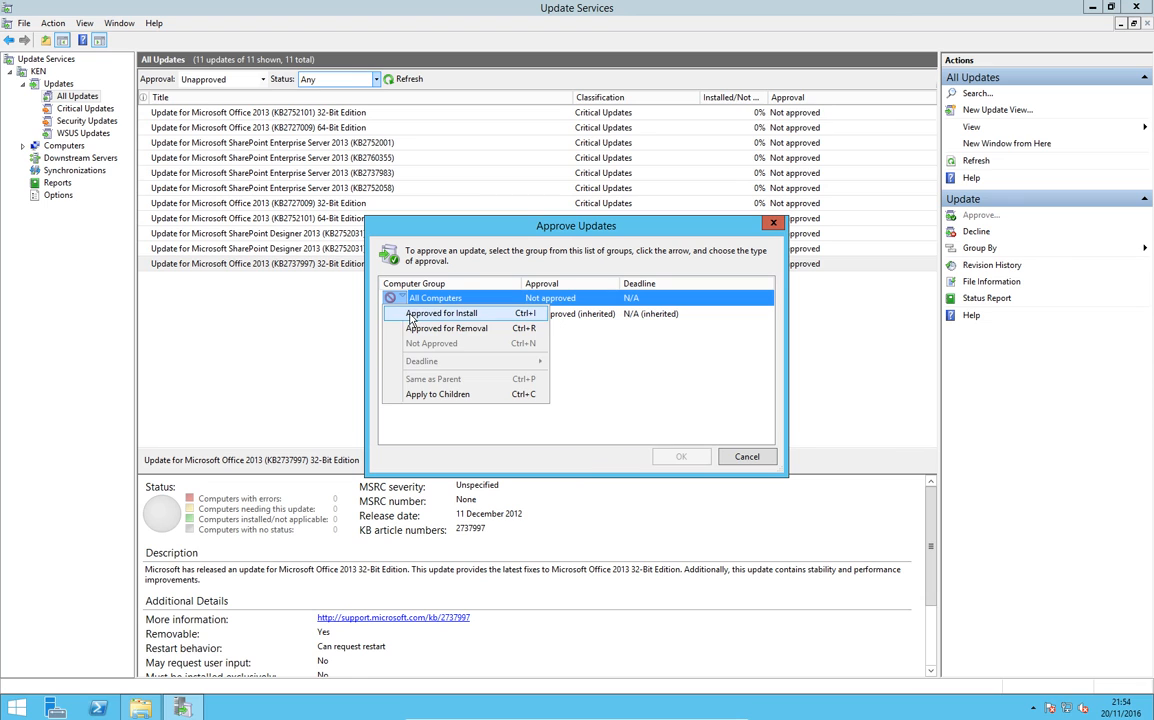
{"action": "left_click", "coordinate": [412, 313]}
{"action": "left_click", "coordinate": [681, 457]}
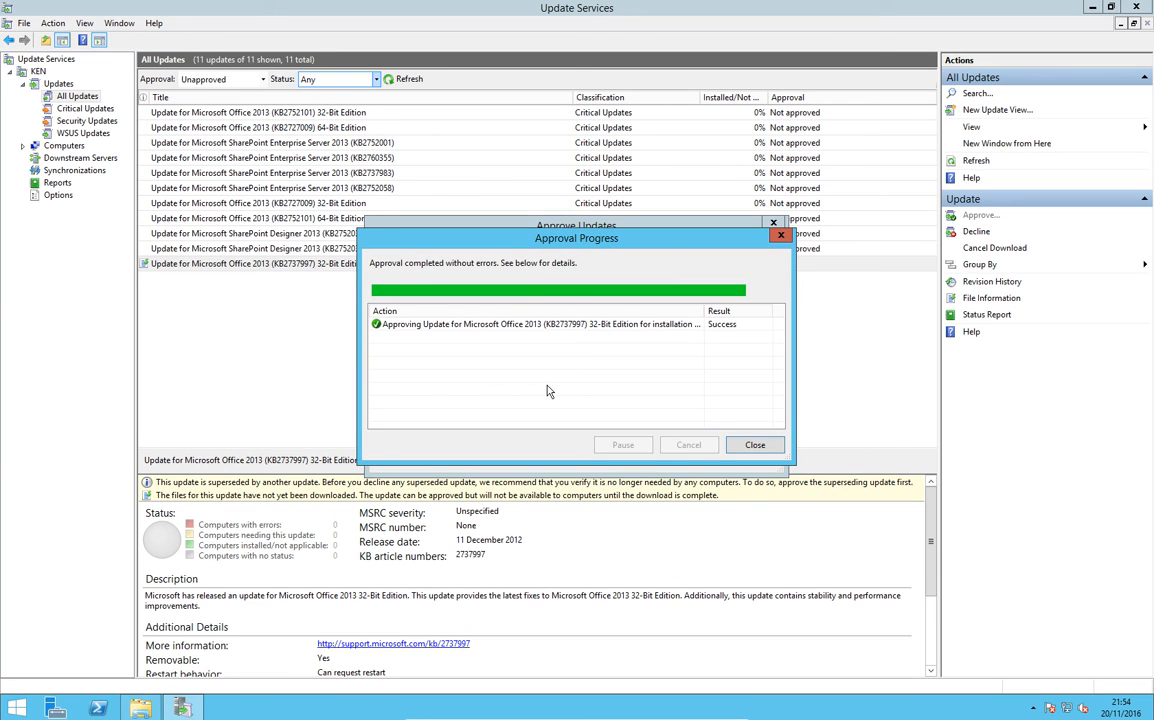
{"action": "left_click", "coordinate": [754, 446]}
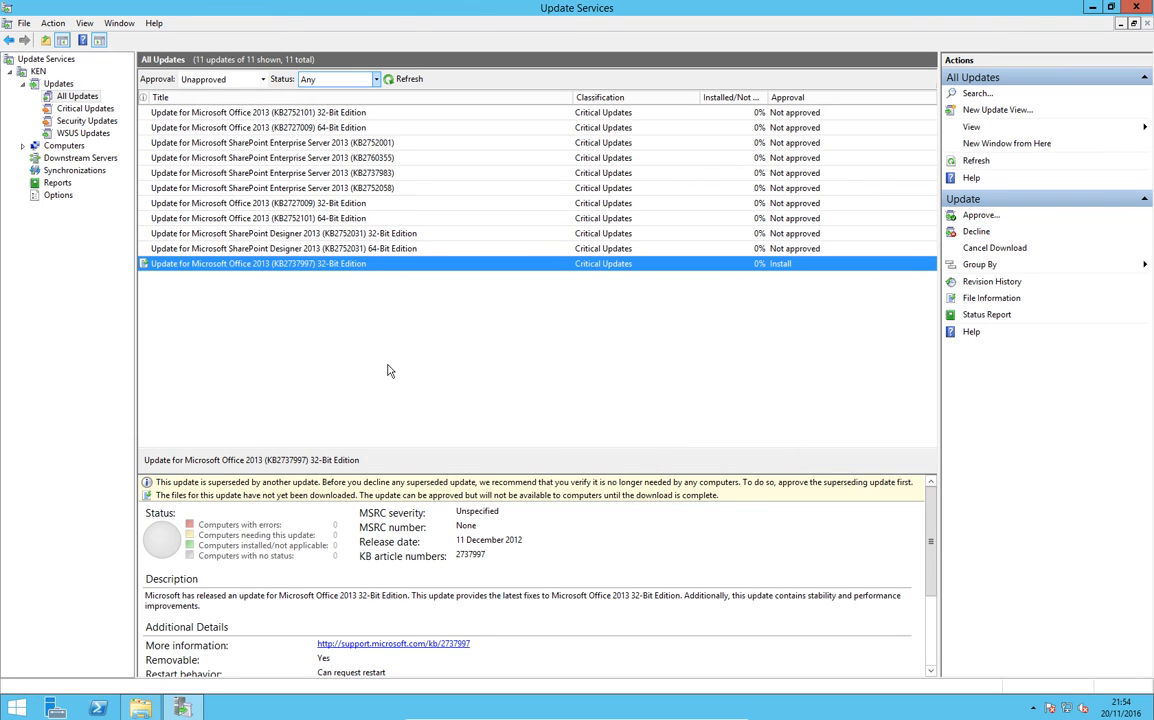
Step: Add a computer group named Accounts under All Computers
{"action": "left_click", "coordinate": [24, 146]}
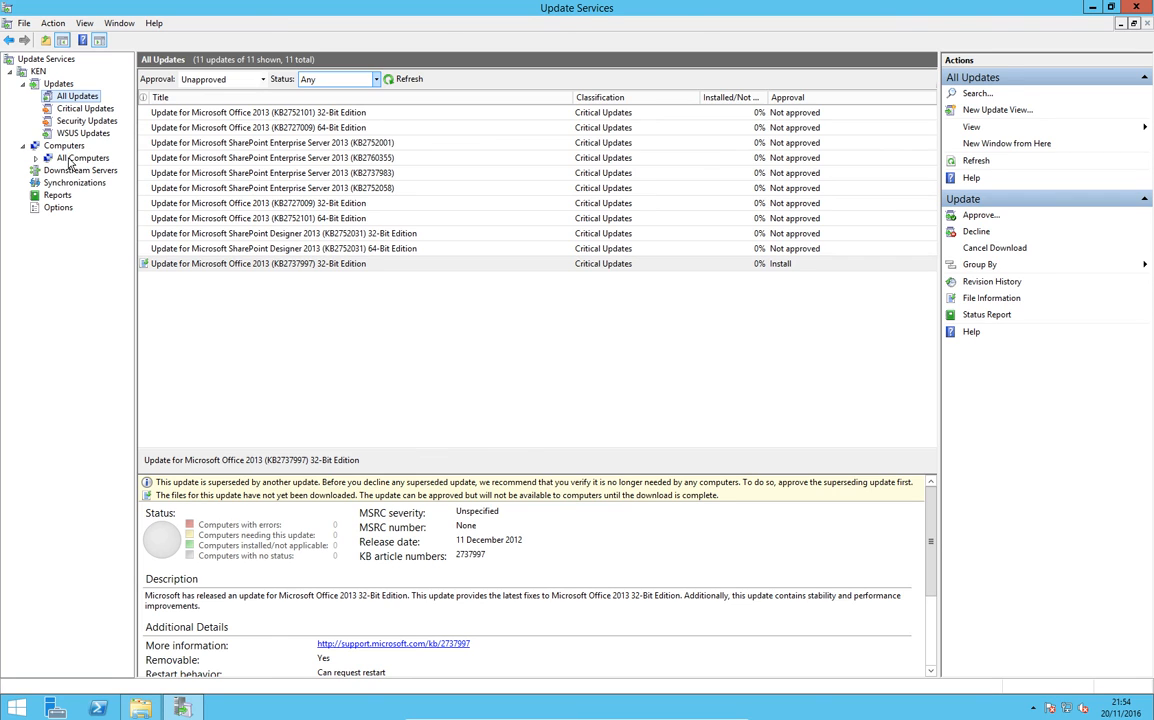
{"action": "left_click", "coordinate": [68, 158]}
{"action": "right_click", "coordinate": [91, 160]}
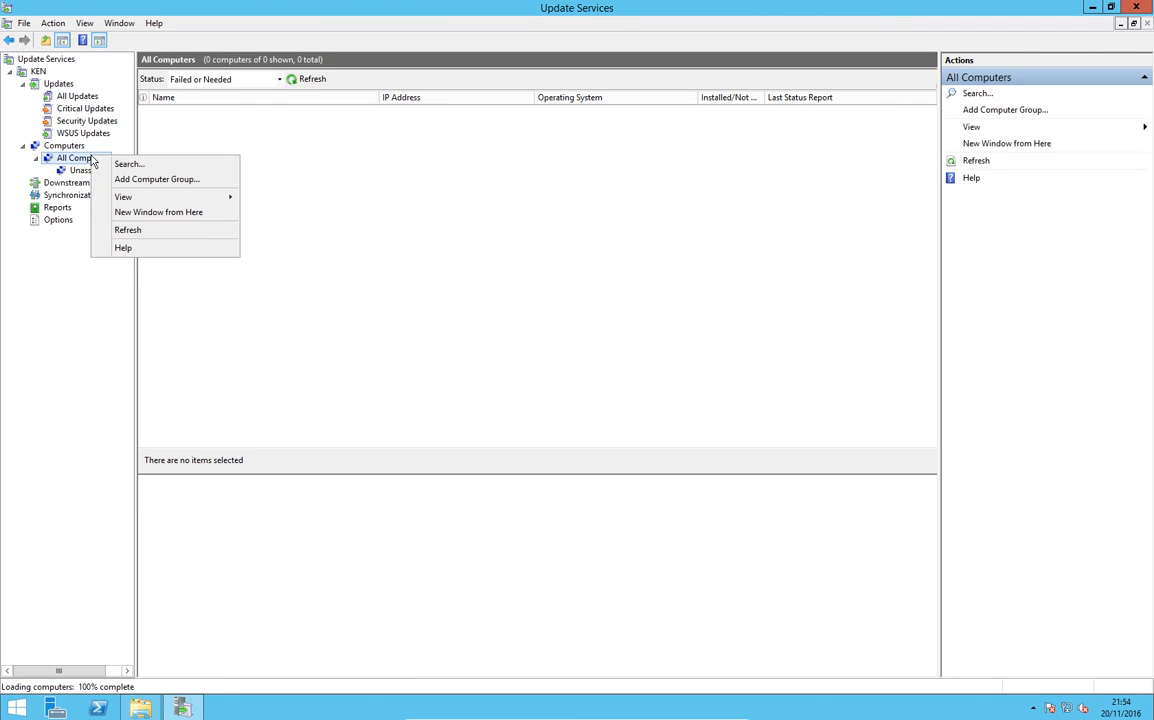
{"action": "left_click", "coordinate": [121, 181]}
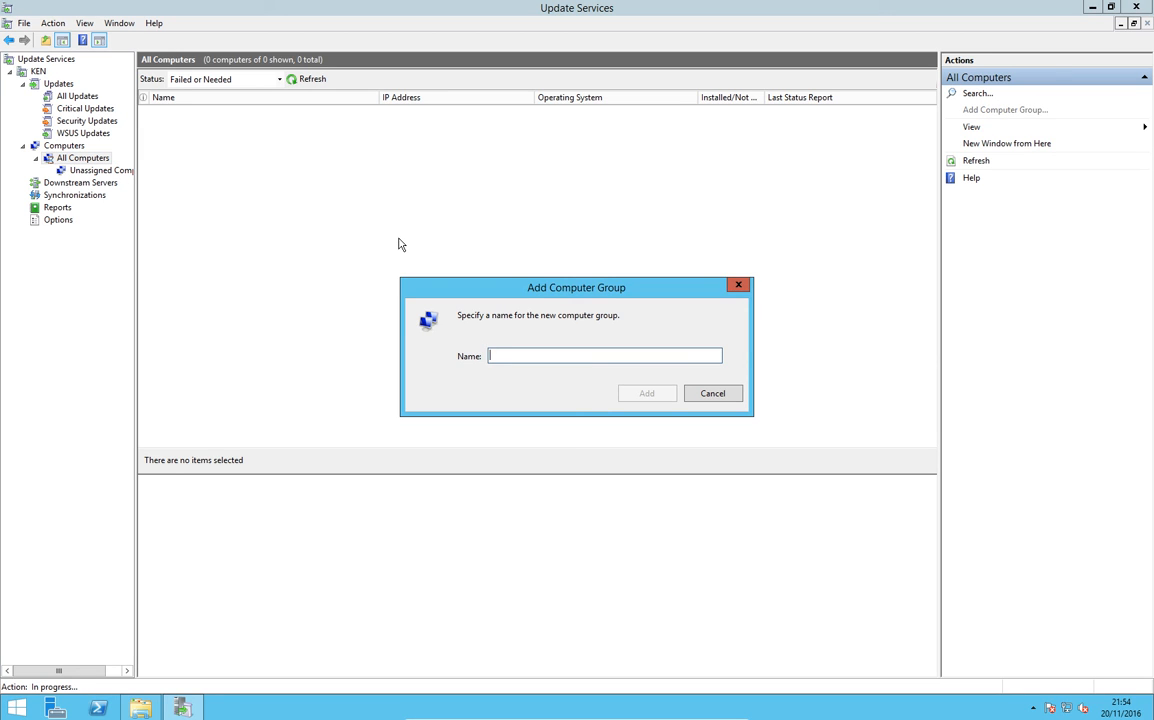
{"action": "type", "text": "Accounts"}
{"action": "key", "text": "Return"}
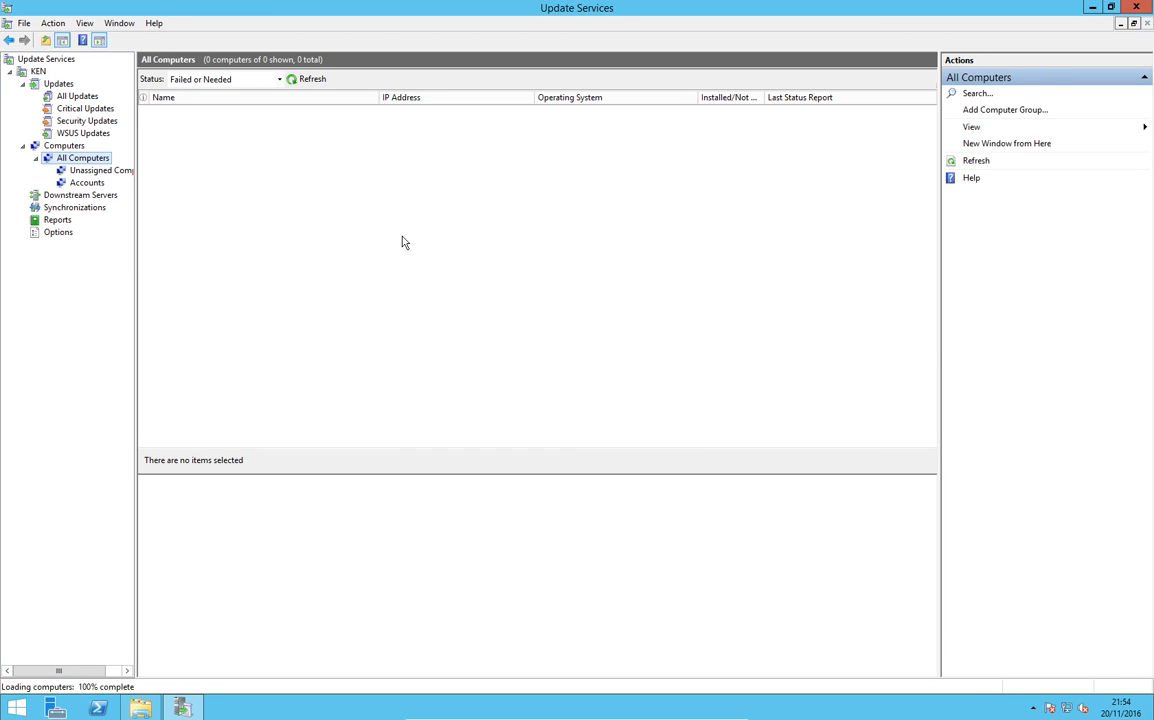
Step: Look over the Accounts group and its available commands, and open the Unassigned Computers group
{"action": "left_click", "coordinate": [100, 183]}
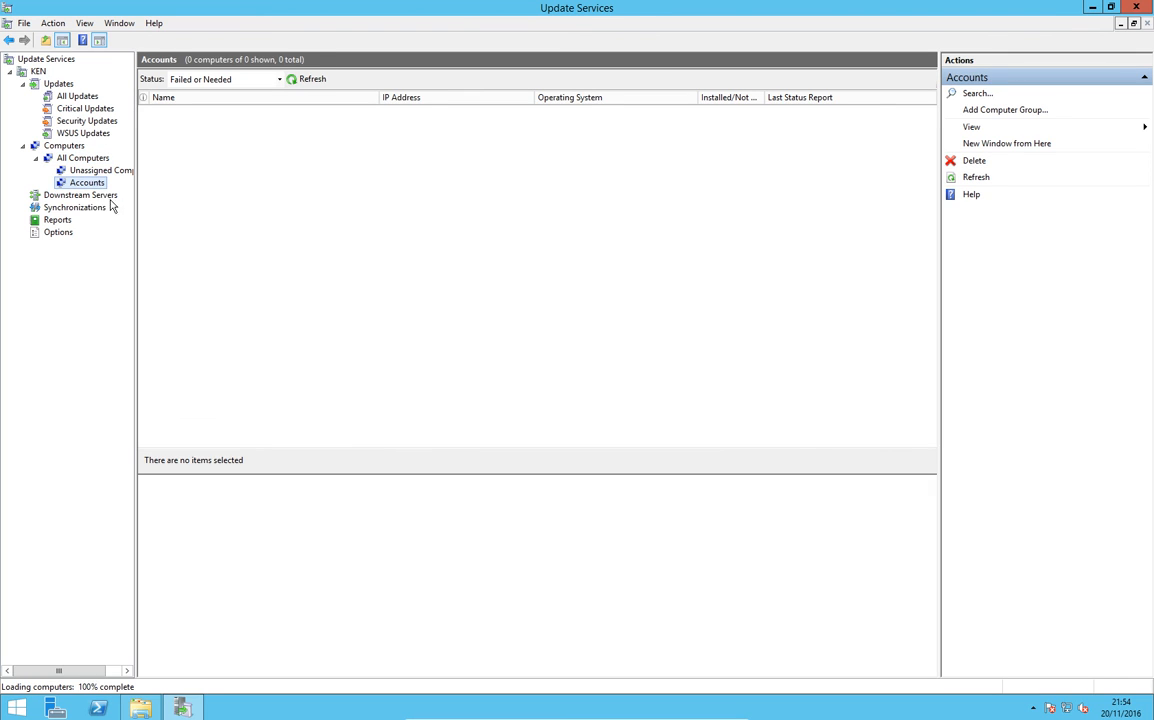
{"action": "right_click", "coordinate": [99, 185]}
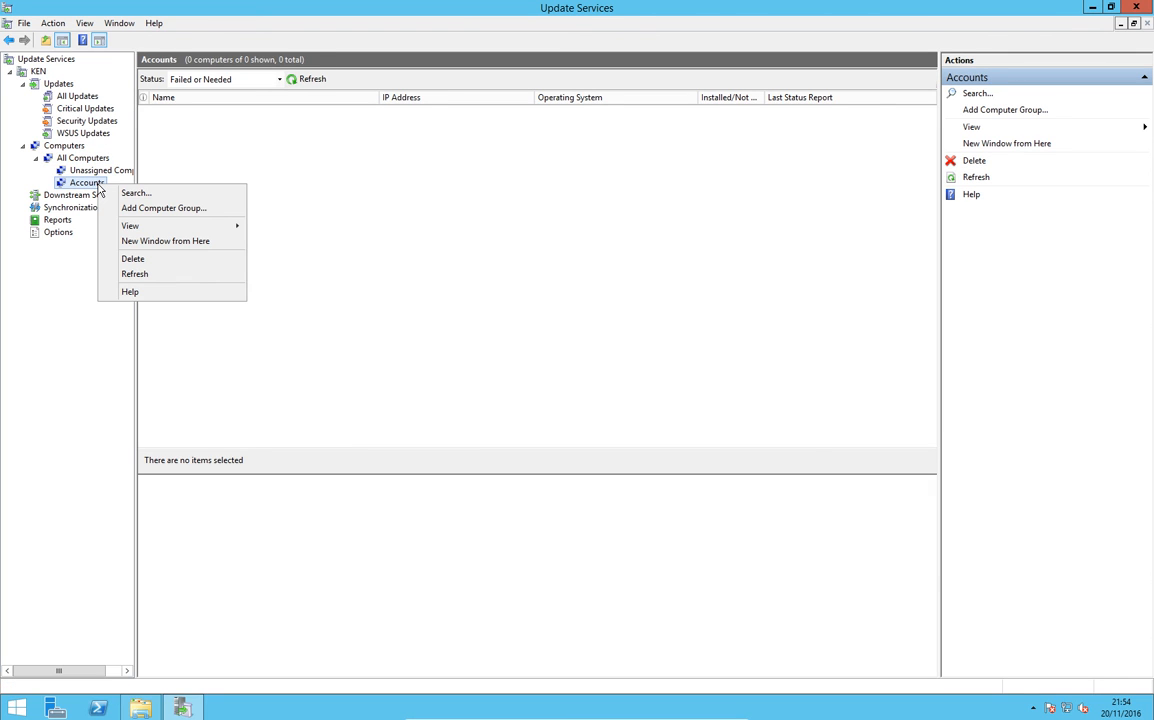
{"action": "left_click", "coordinate": [96, 171]}
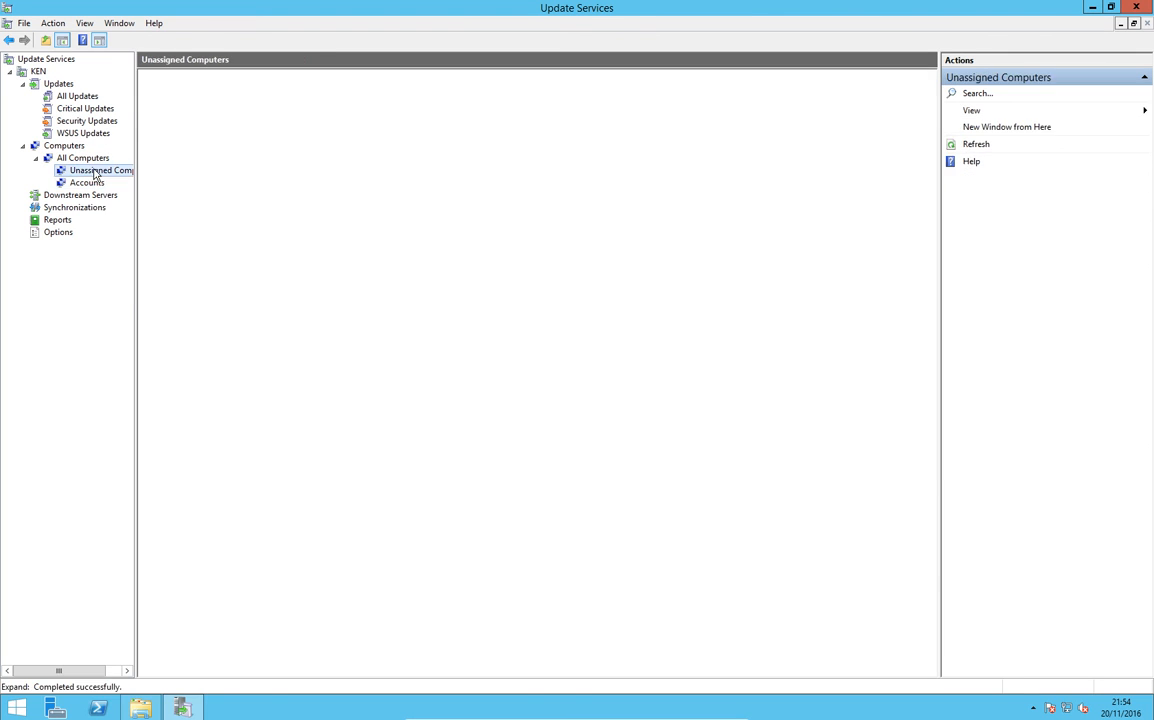